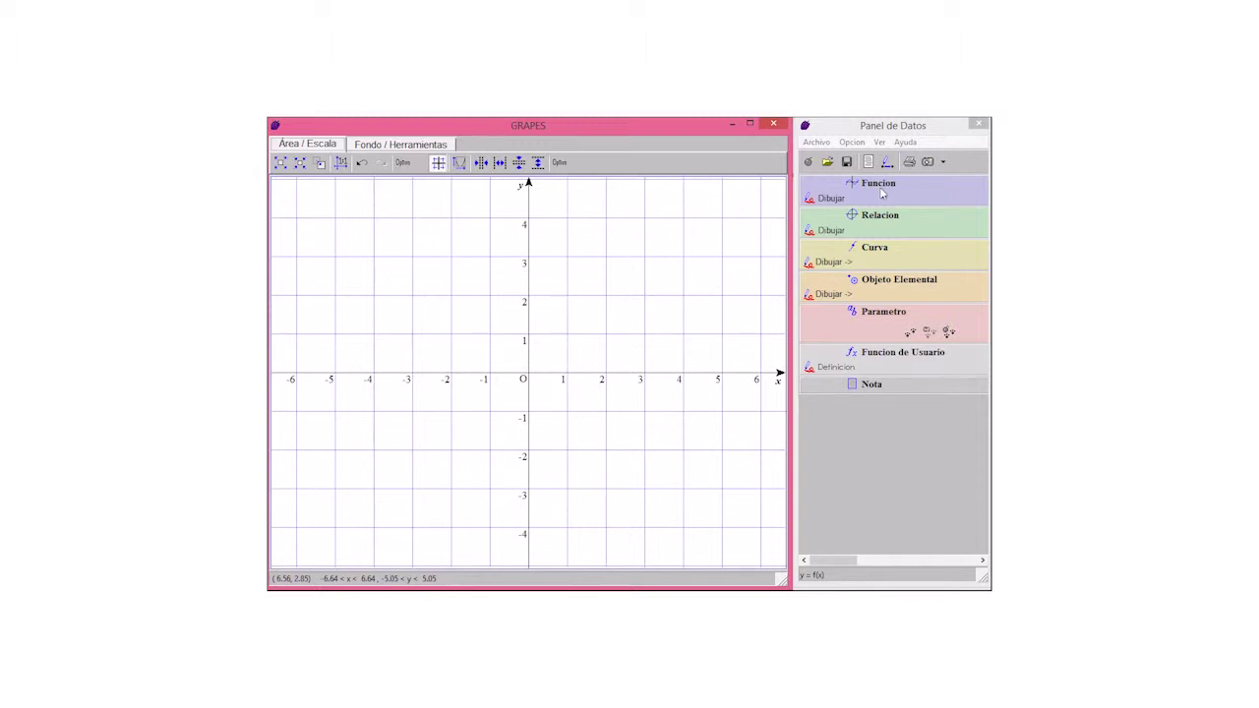
Plot a new relation defined by the circle equation x^2+y^2=1
click(831, 230)
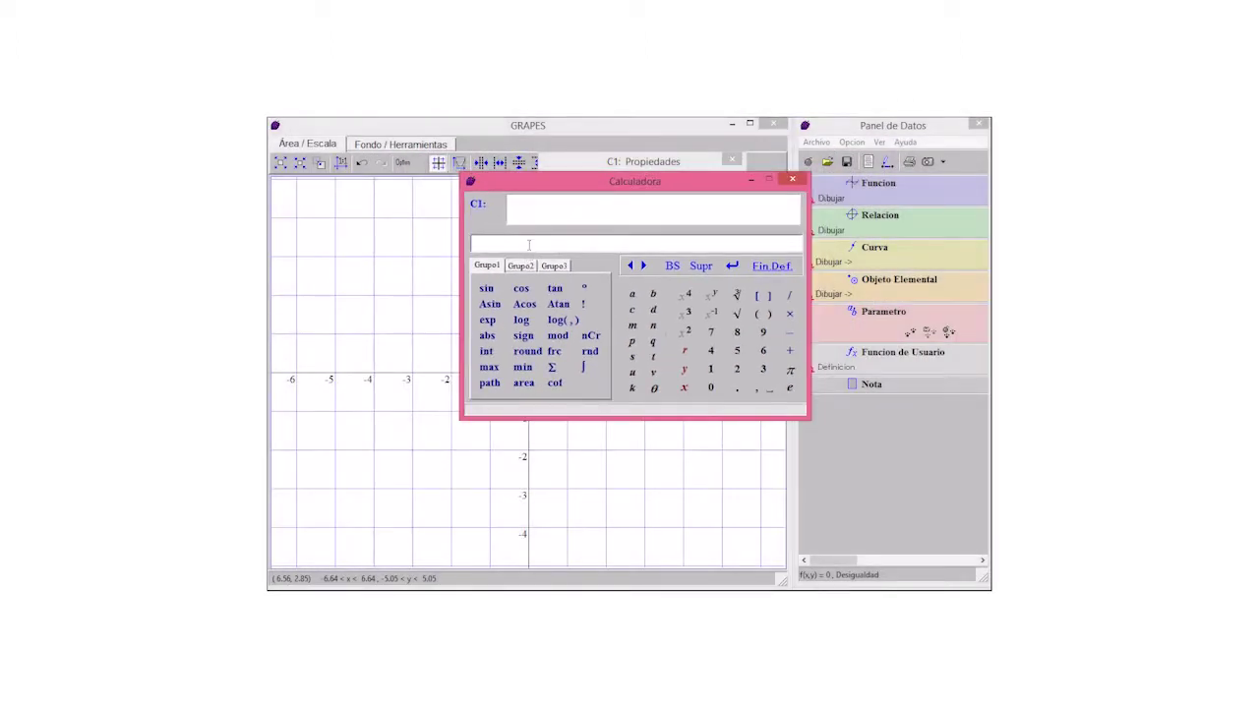
text(x)
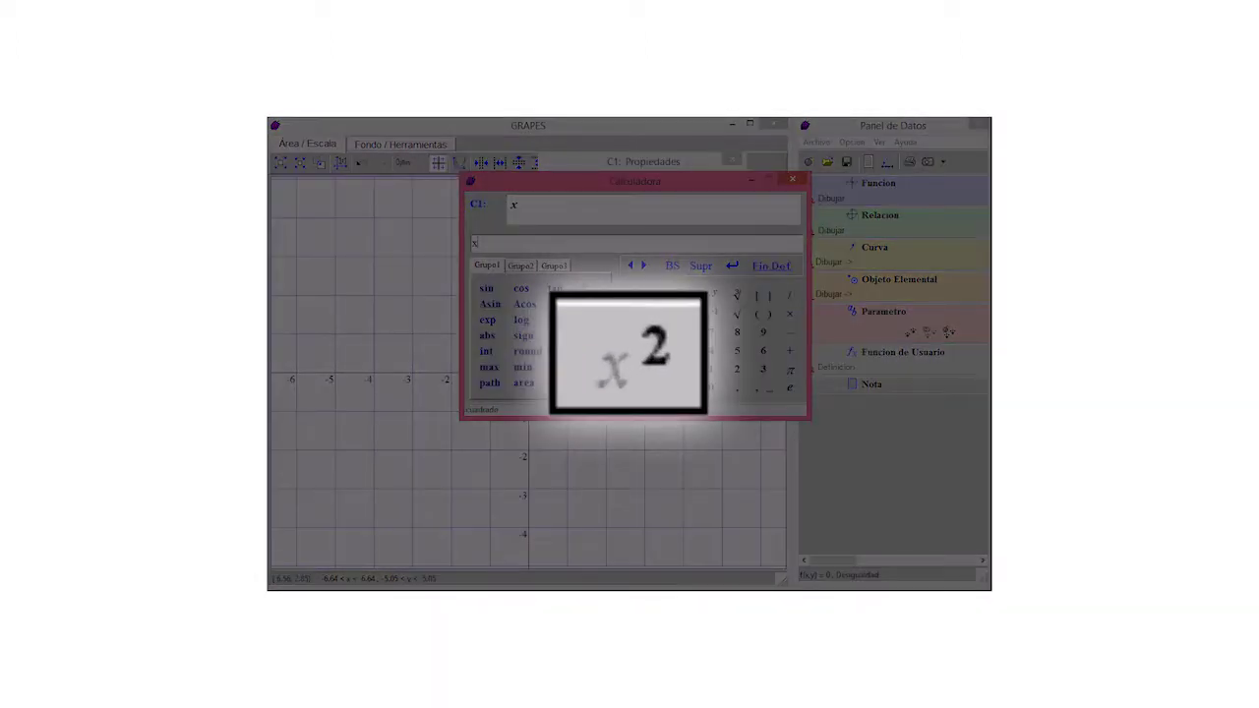
click(685, 335)
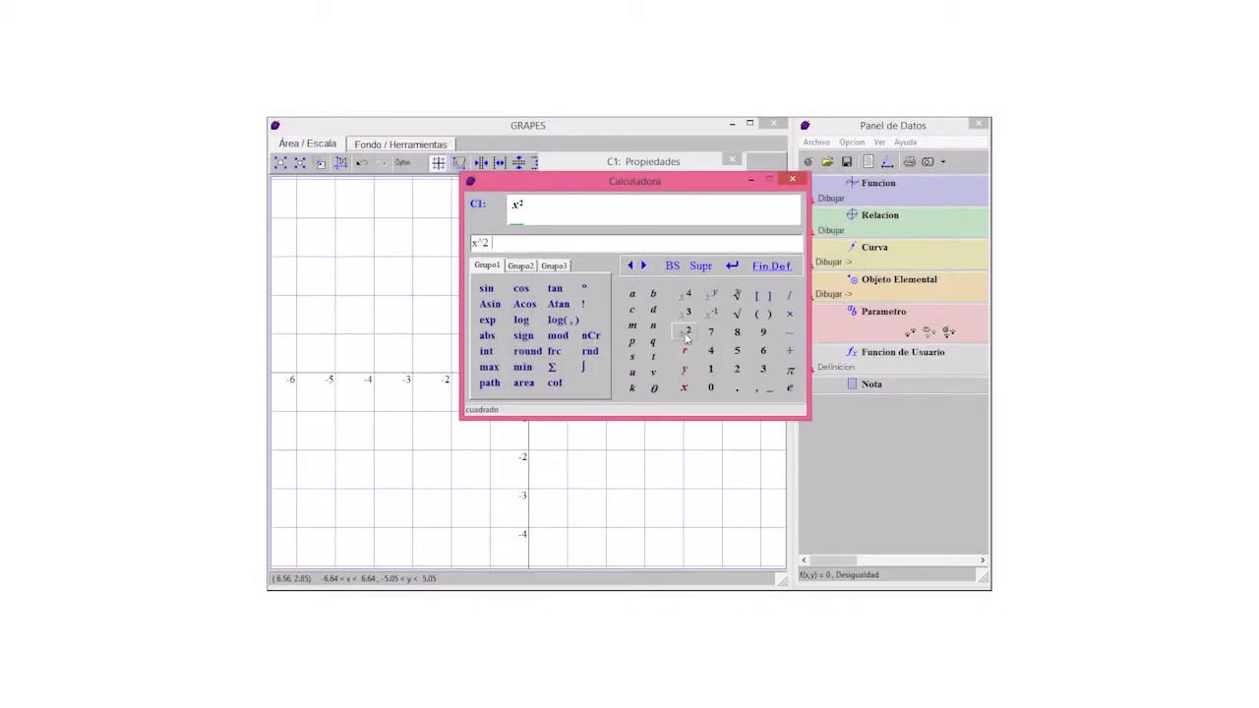
text(+y)
click(687, 334)
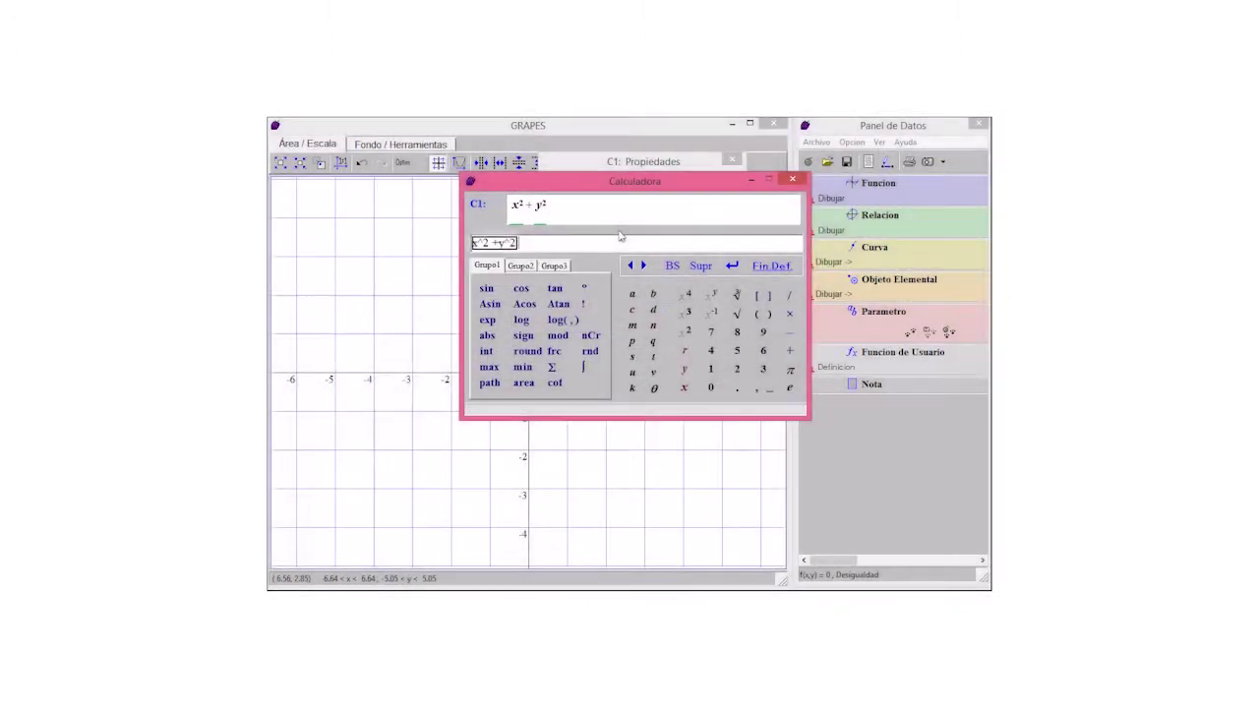
click(765, 269)
text(1)
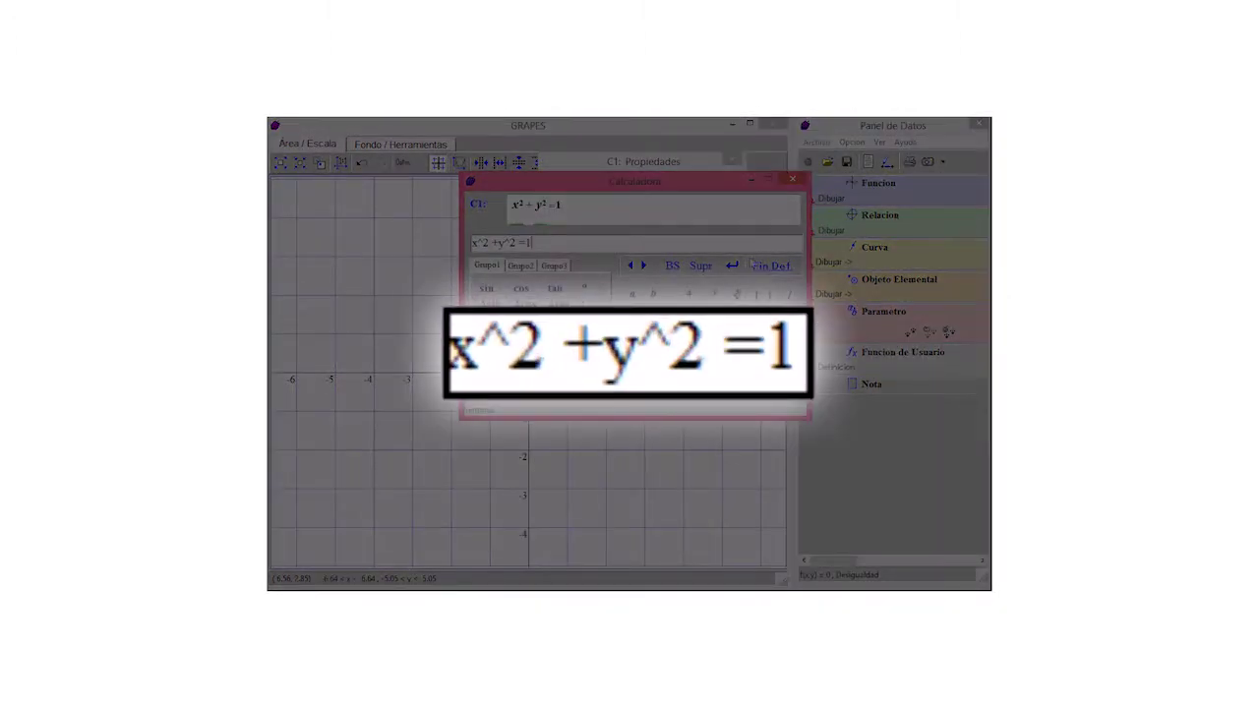
click(765, 268)
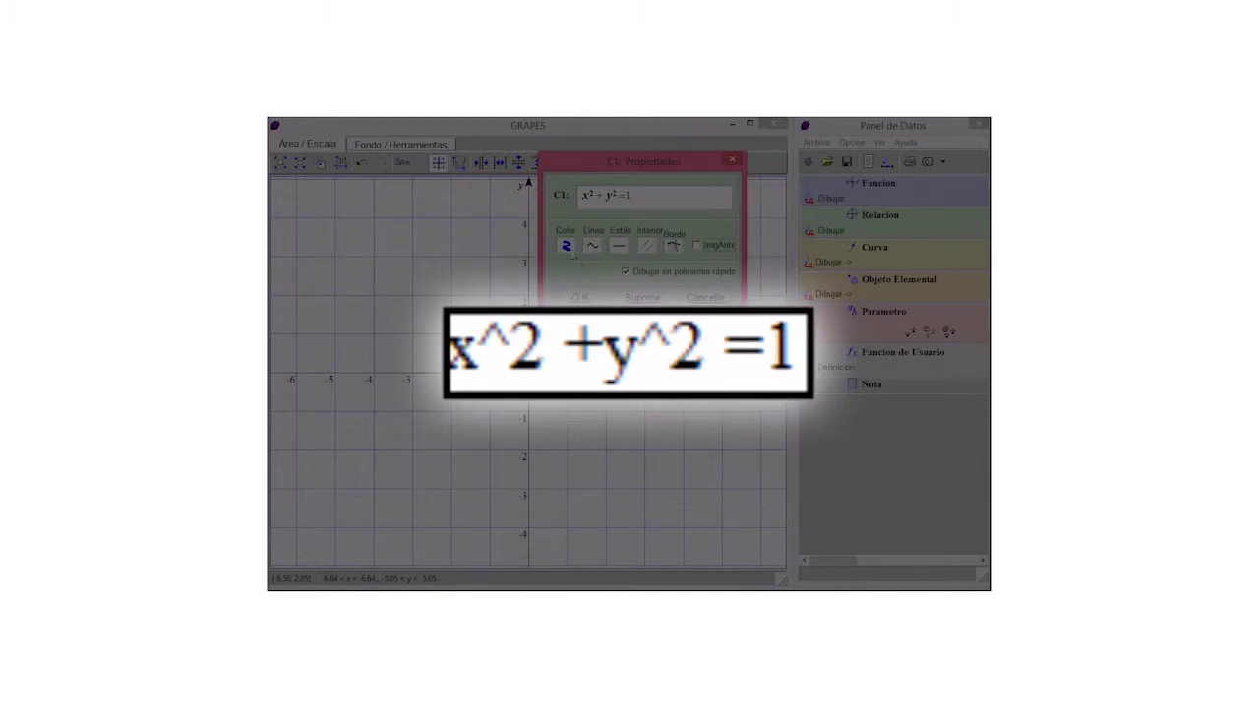
click(579, 297)
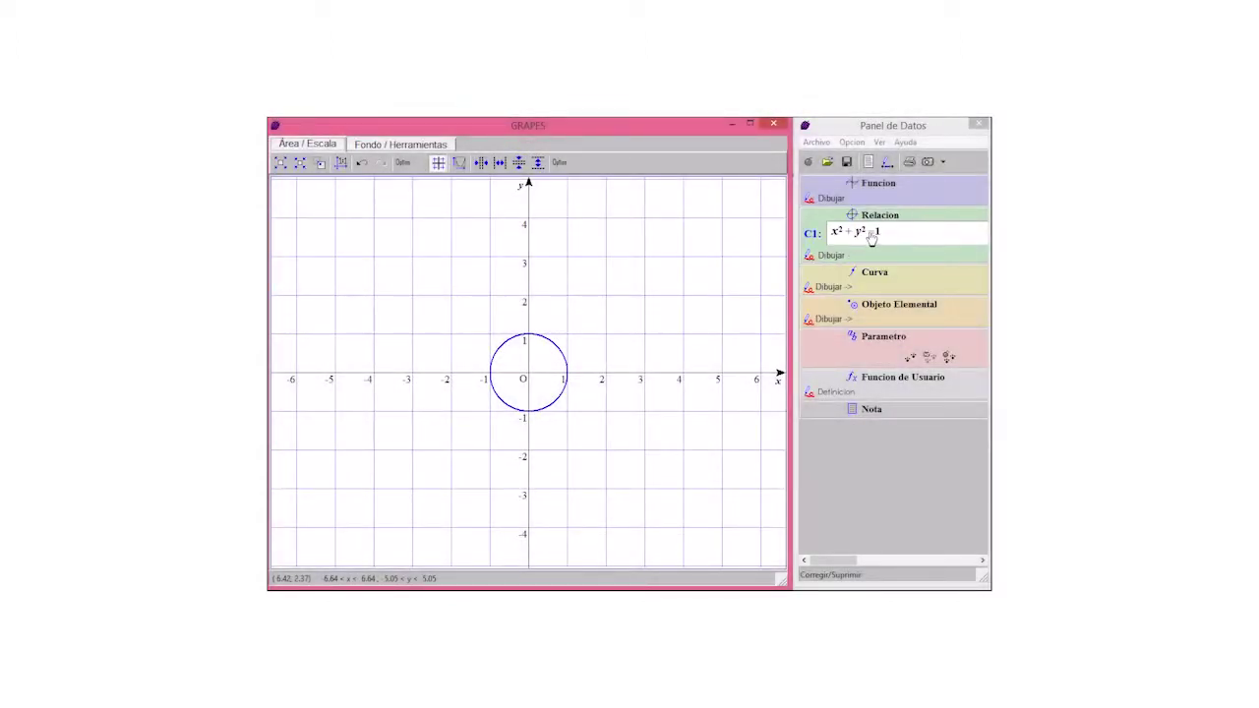
Change the circle's equation to x^2+y^2=4 and redraw it
double_click(870, 236)
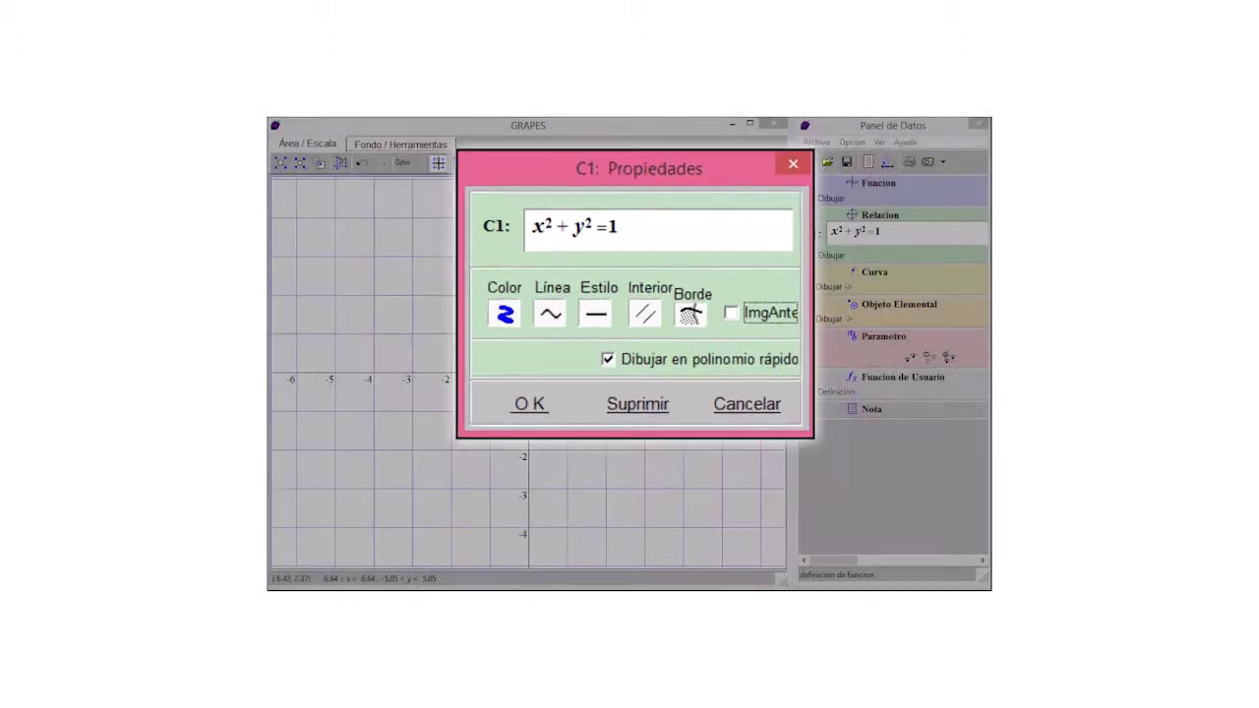
click(624, 207)
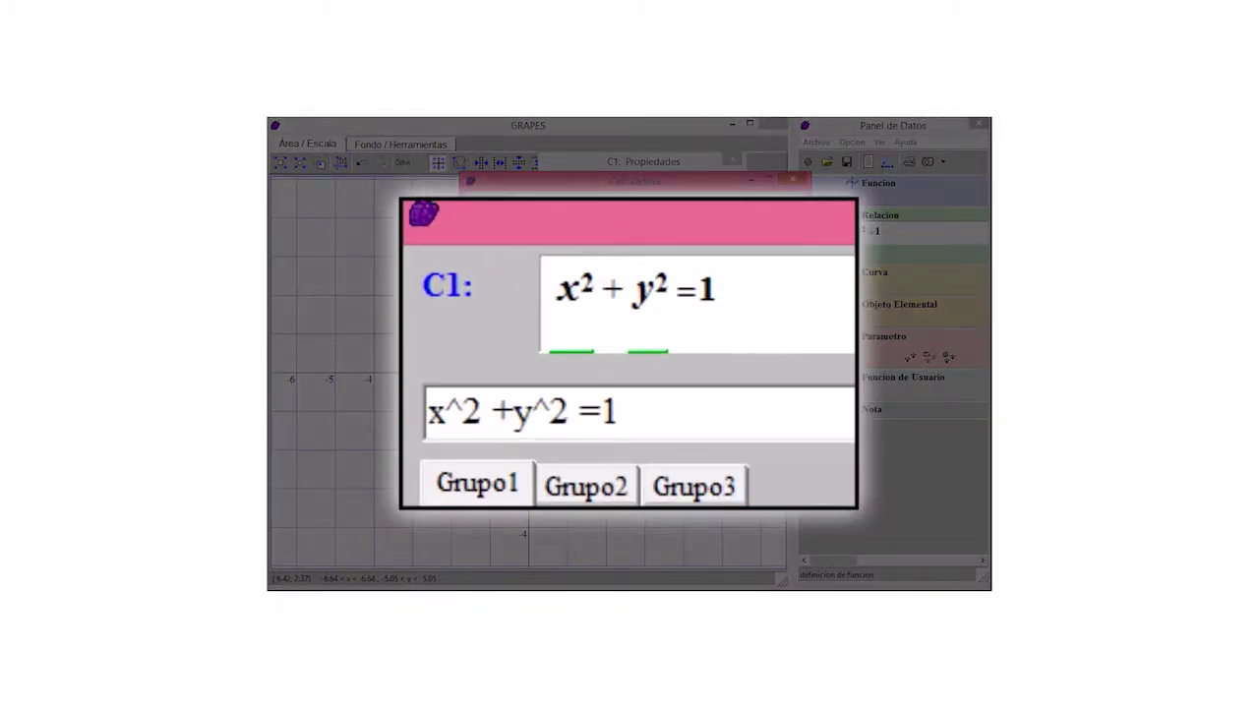
key(BackSpace)
text(4)
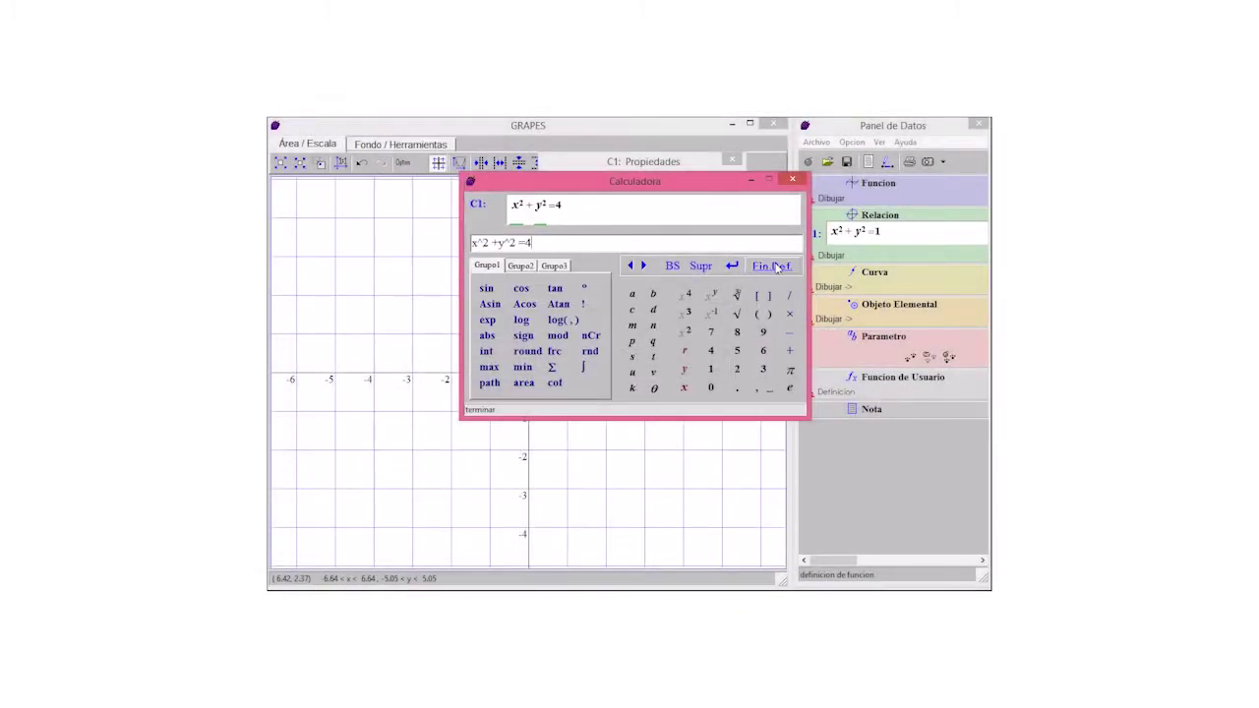
click(774, 266)
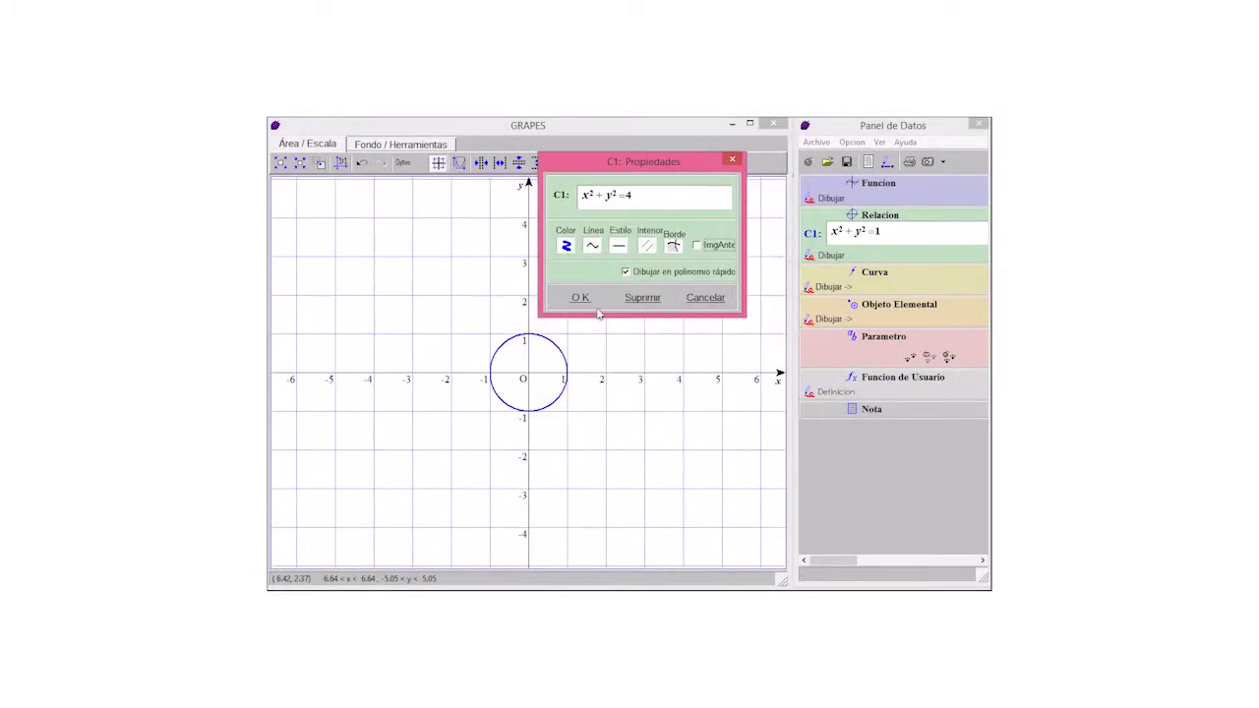
click(581, 298)
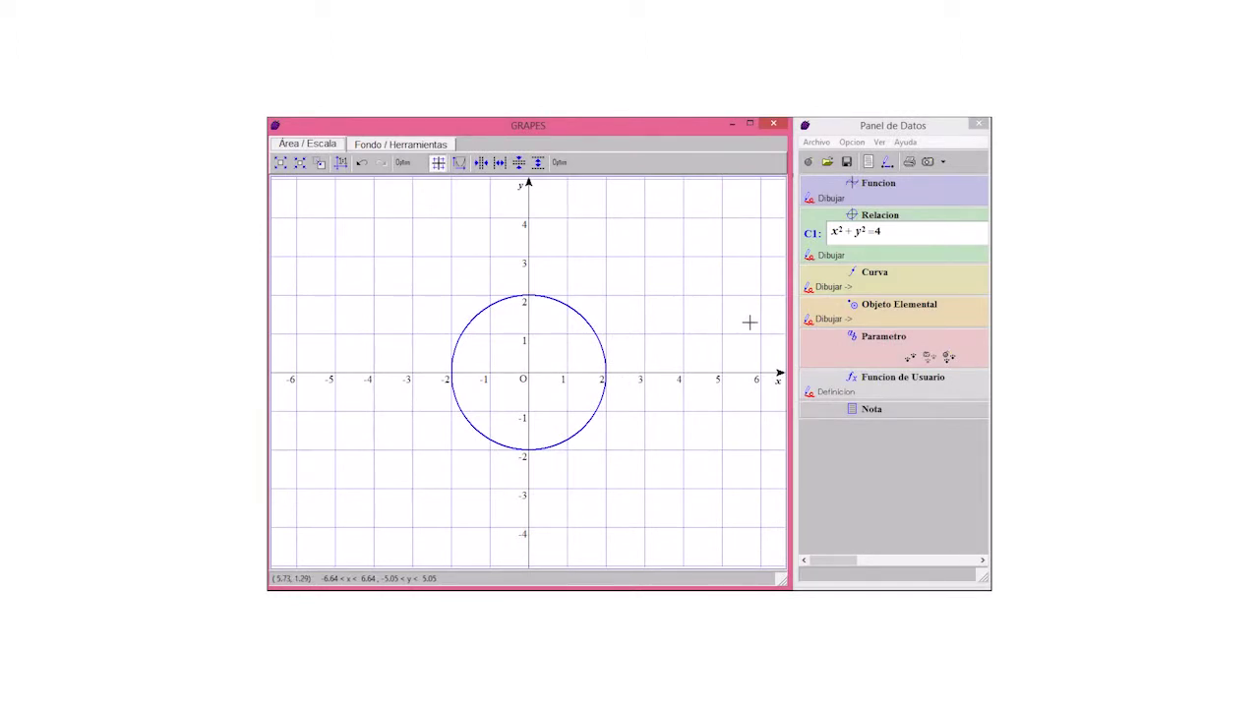
Plot a second relation, the hyperbola x^2-y^2=1, with red as its line color
click(844, 256)
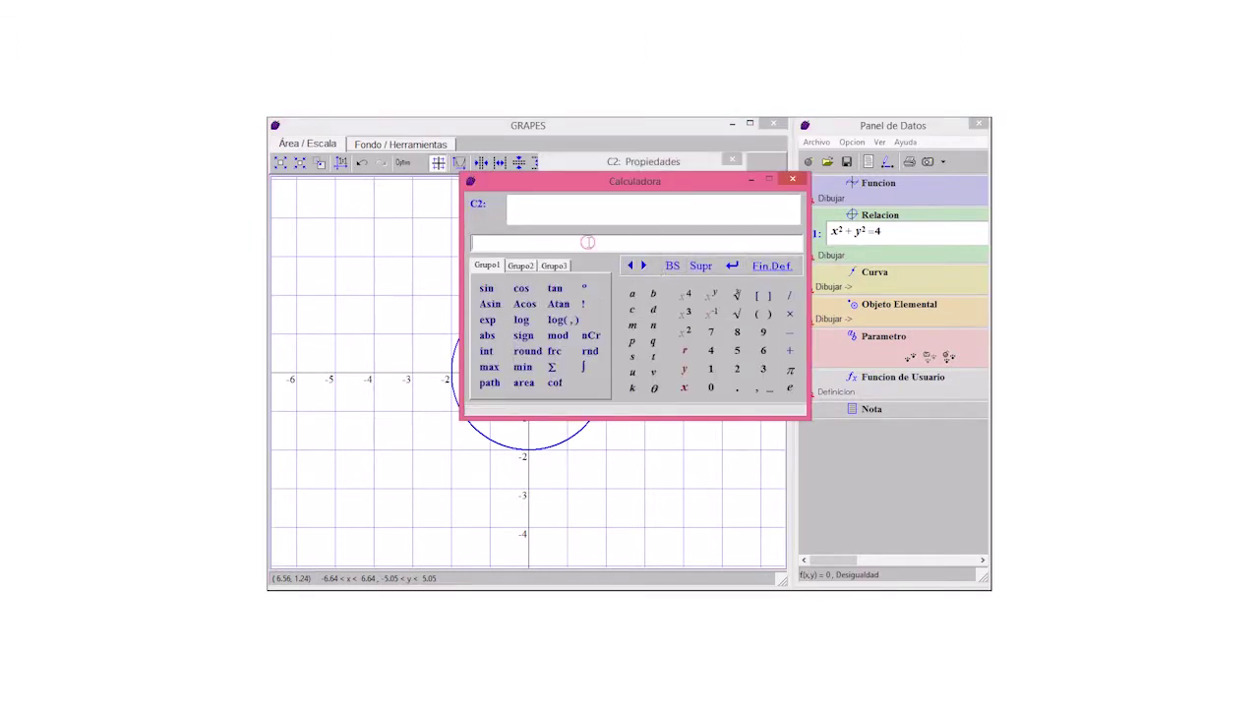
text(x)
click(688, 333)
text(-)
key(BackSpace)
text(y)
click(686, 335)
text(=1)
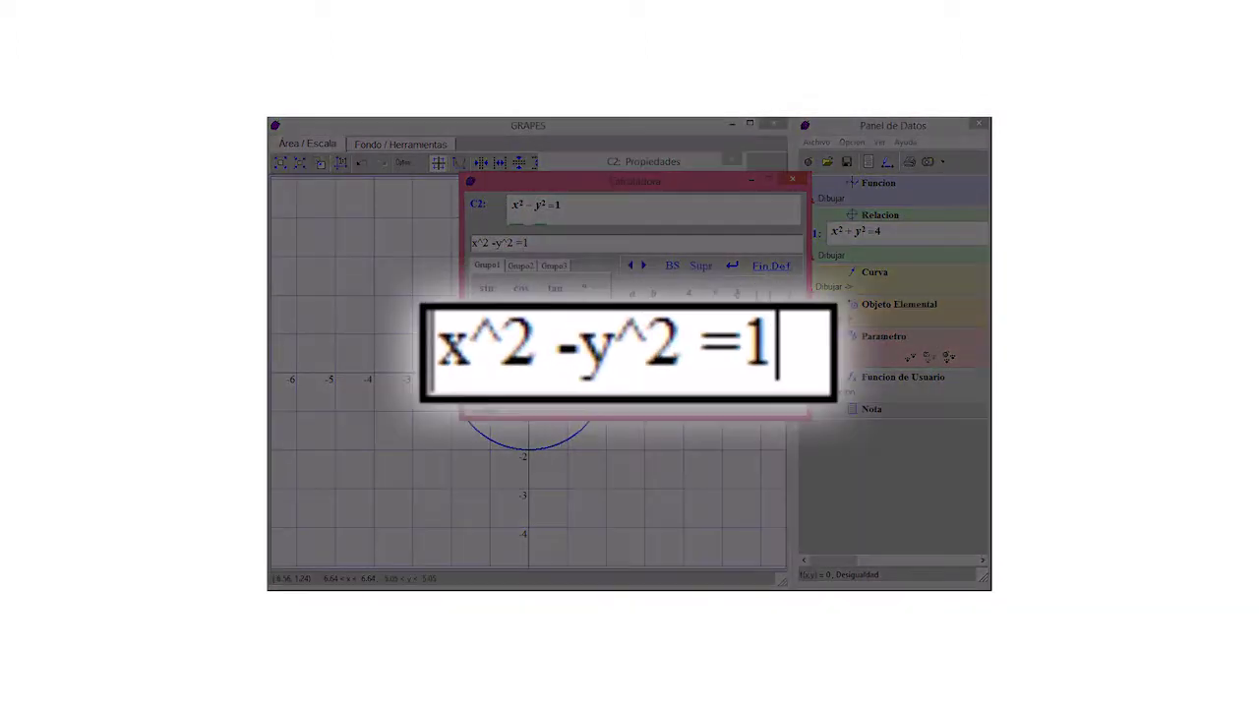
click(773, 271)
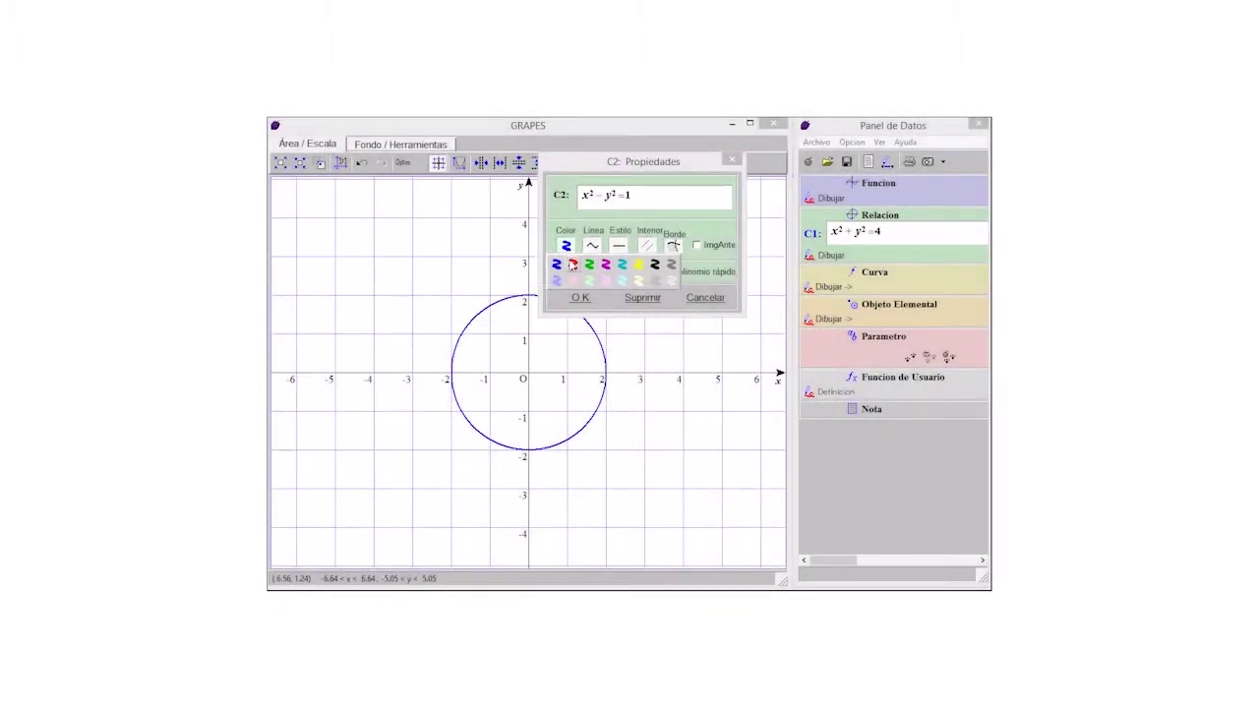
click(572, 266)
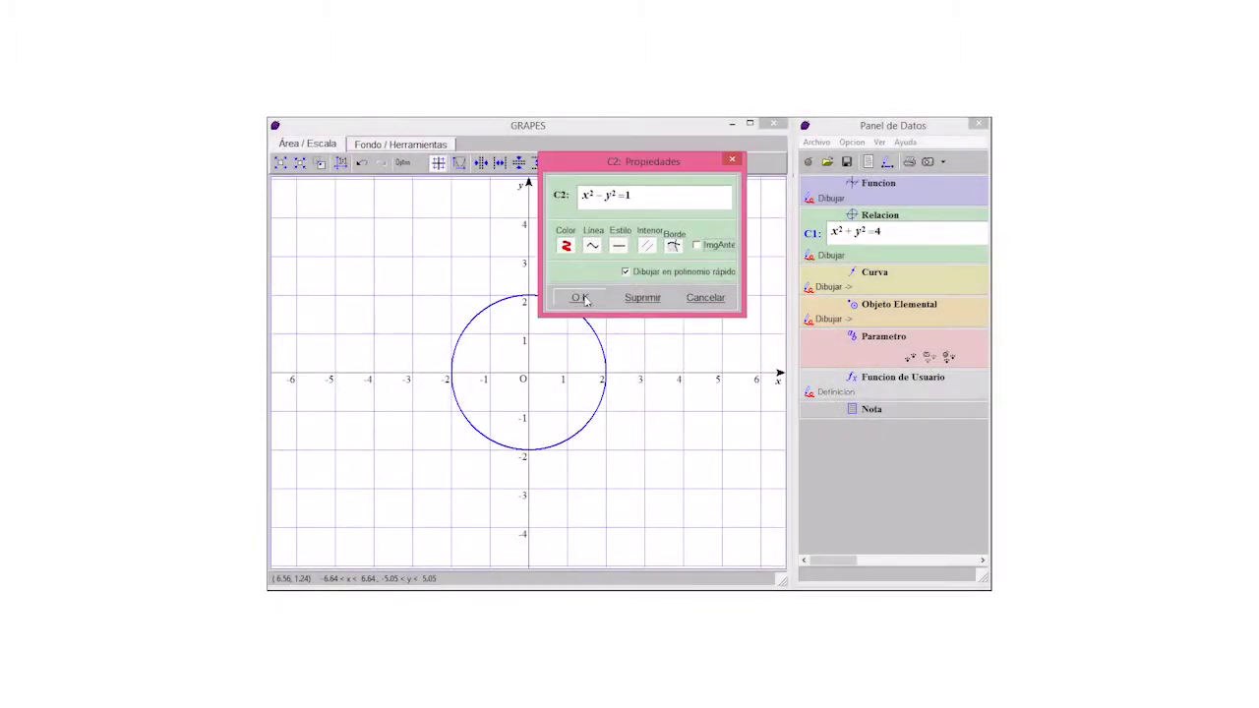
click(580, 297)
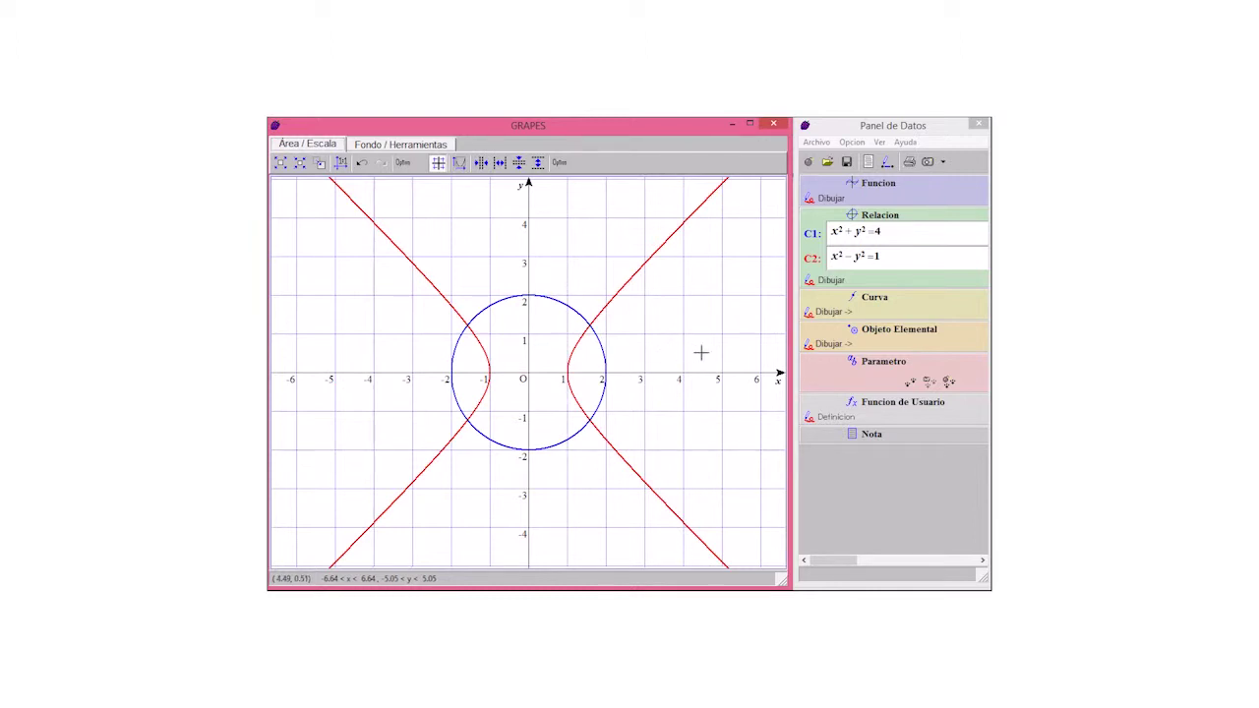
Plot a third relation, the hyperbola y^2-x^2=1, with purple as its line color
click(864, 281)
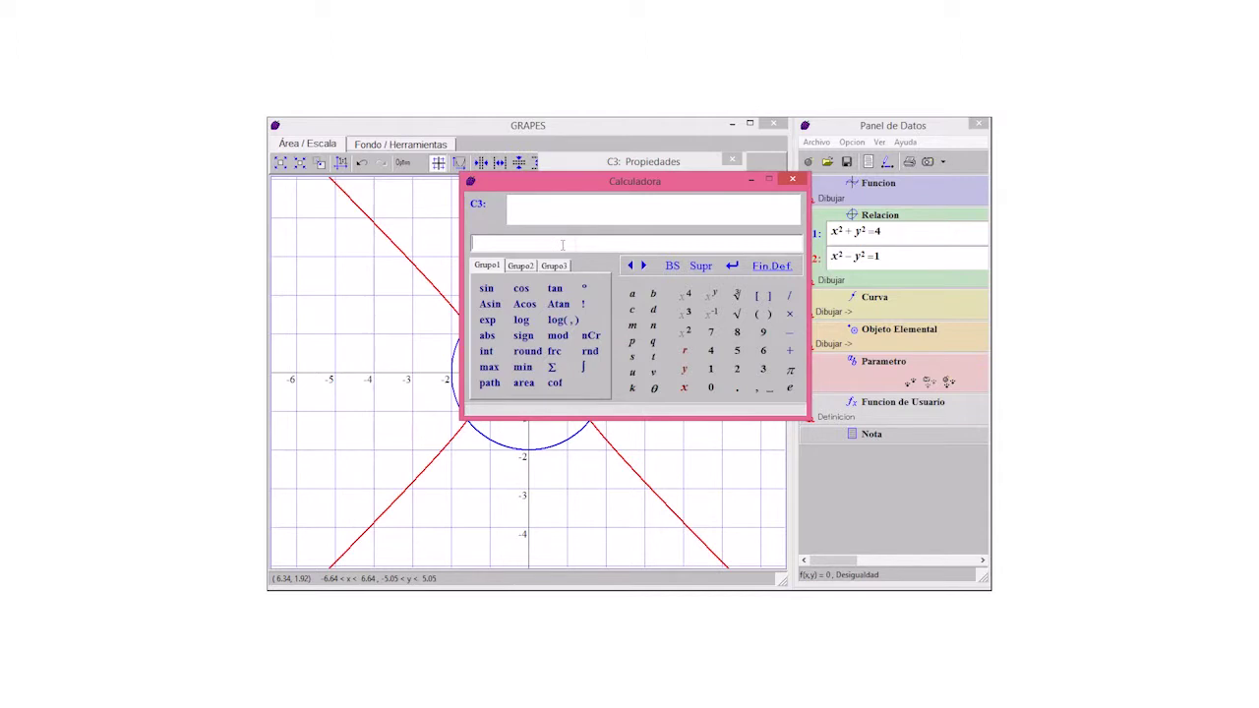
text(y^2)
click(789, 341)
text(x)
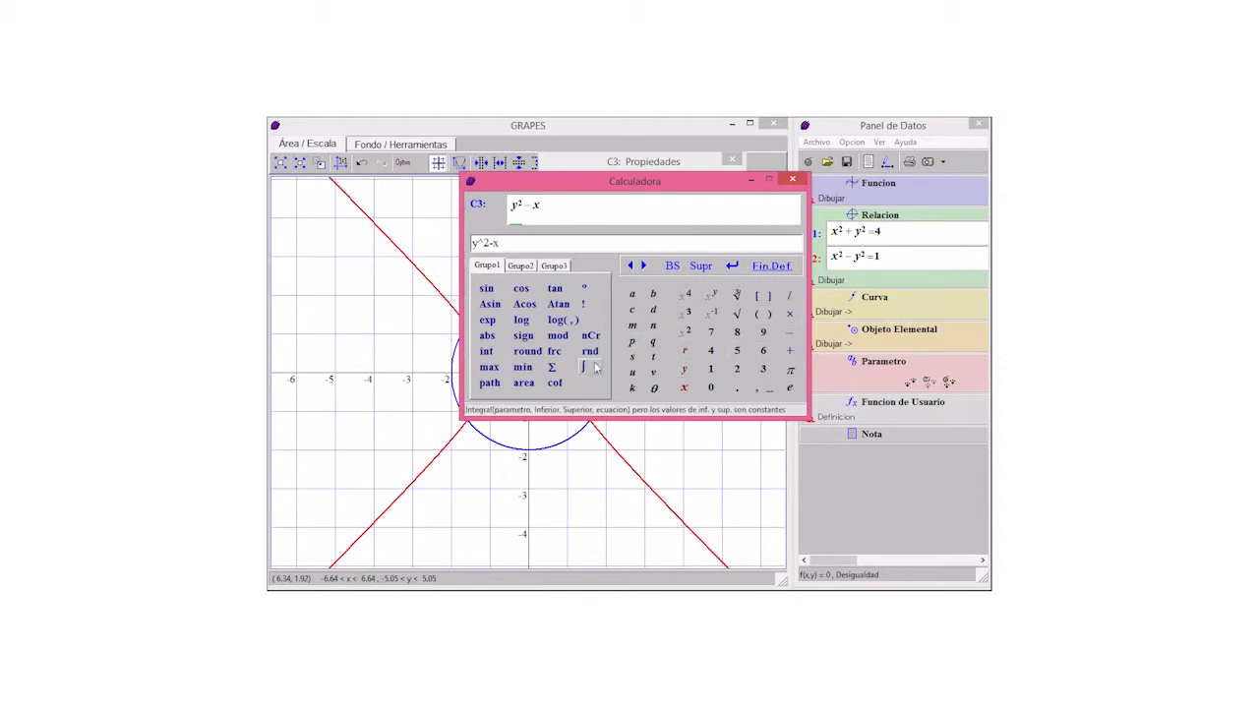
click(684, 333)
text(?)
key(BackSpace)
text(=1)
key(Return)
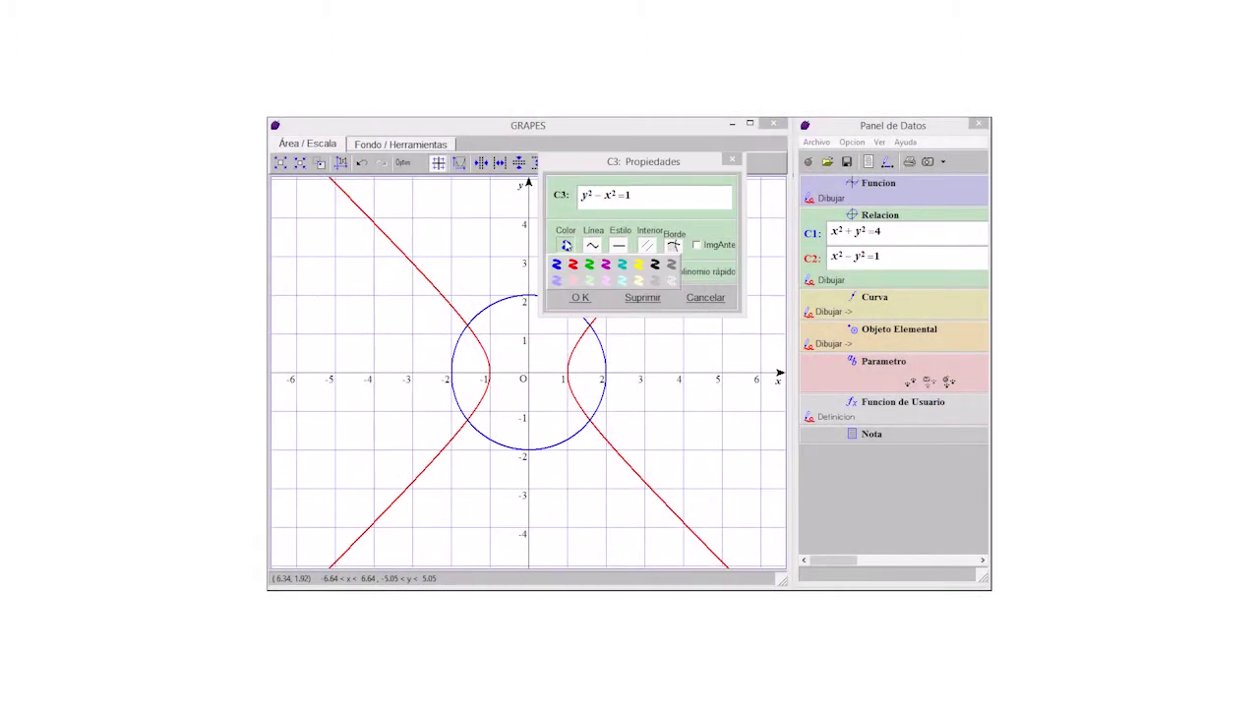
click(606, 265)
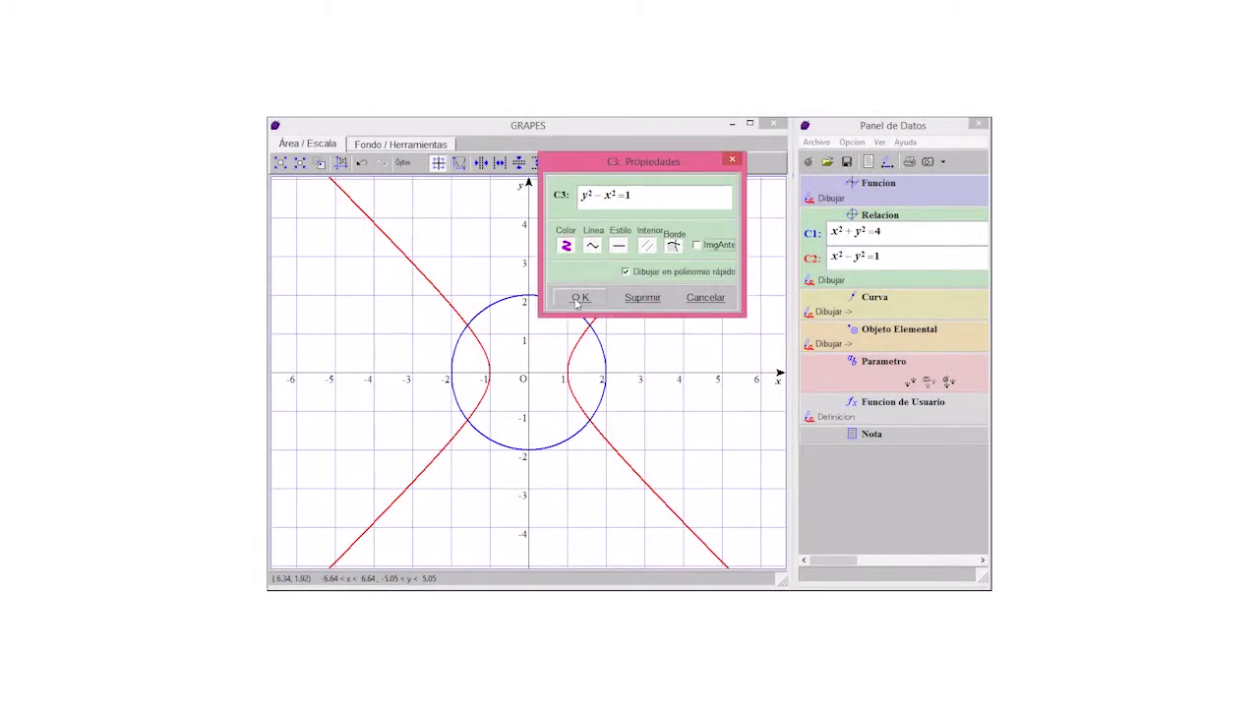
click(579, 299)
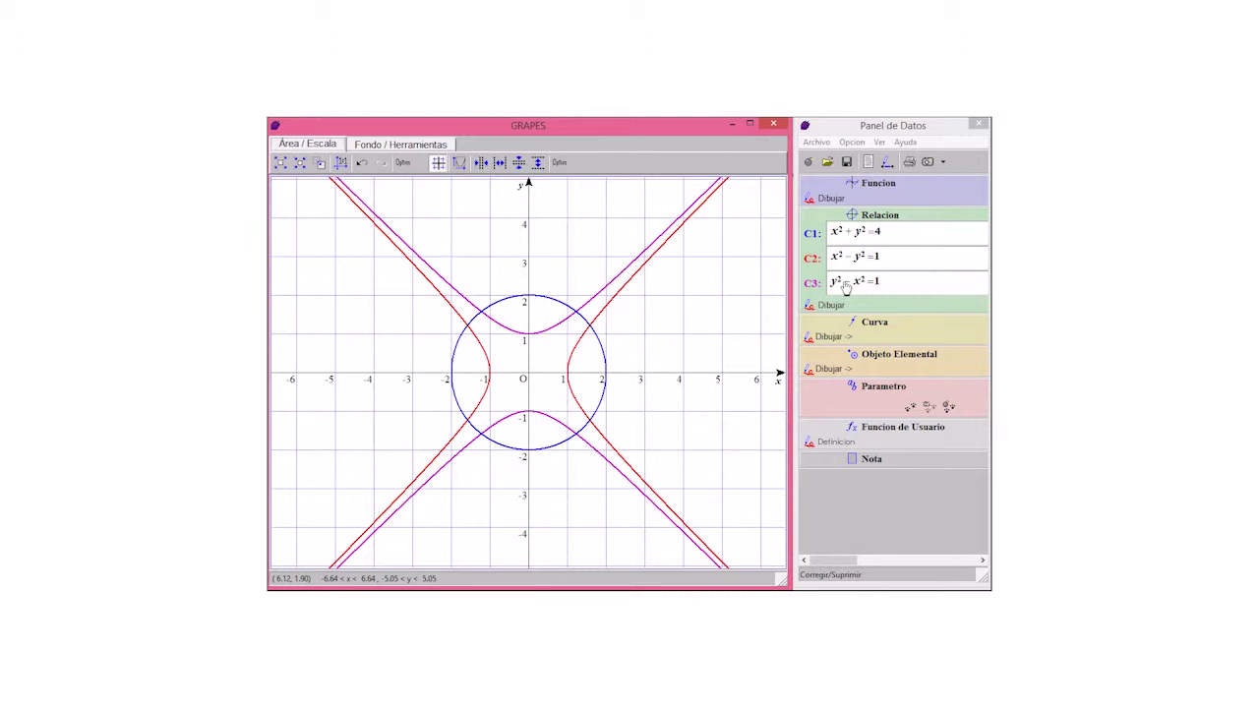
Hide the circle C1 and the purple hyperbola C3, leaving only the red hyperbola C2 displayed
click(814, 287)
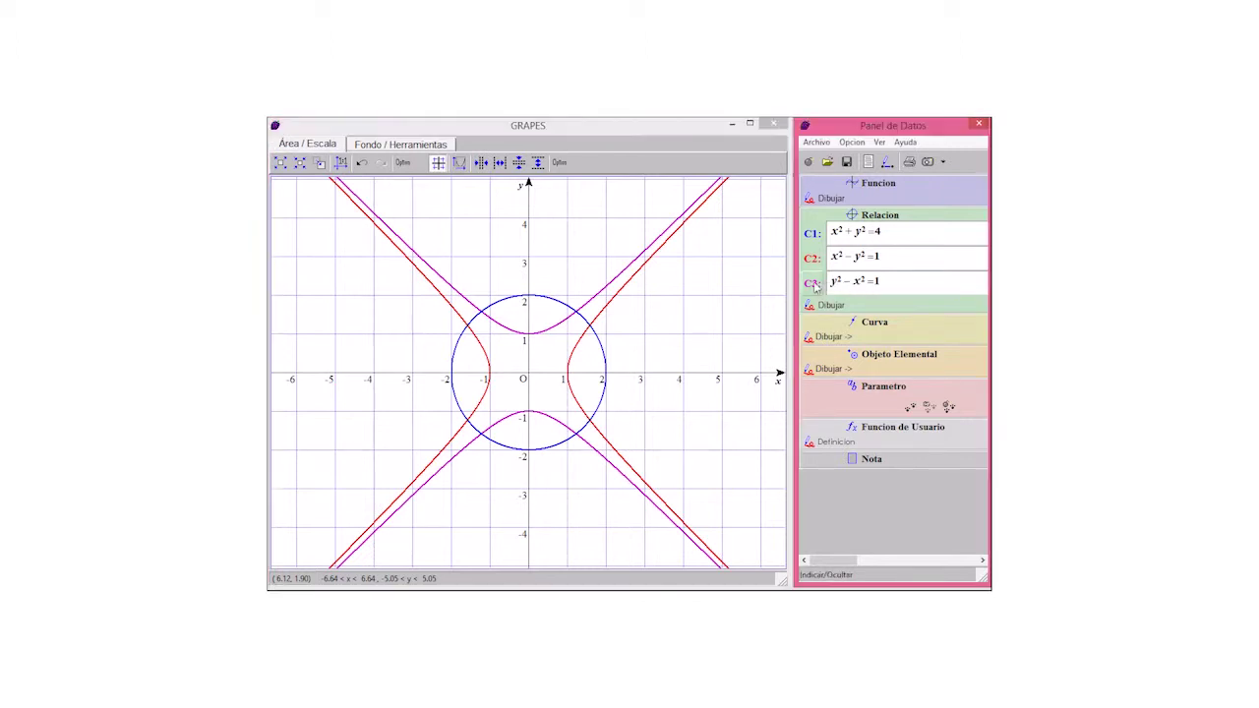
click(814, 287)
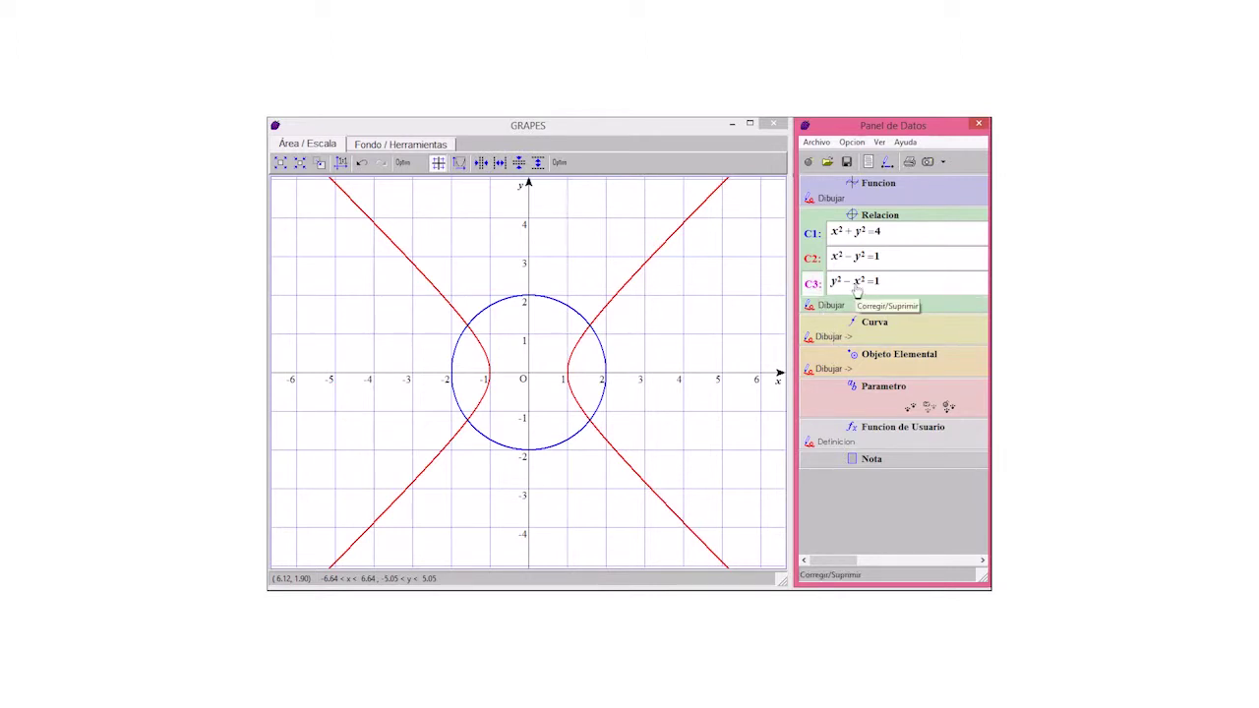
click(812, 260)
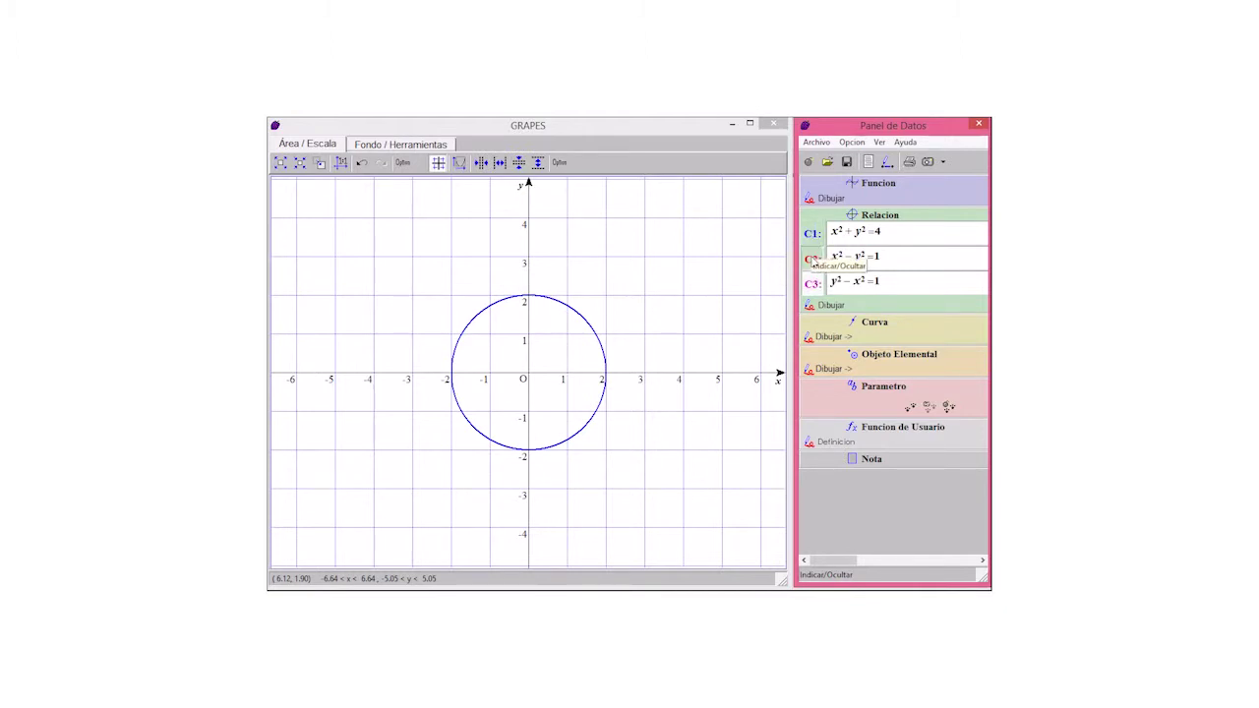
click(812, 234)
click(813, 260)
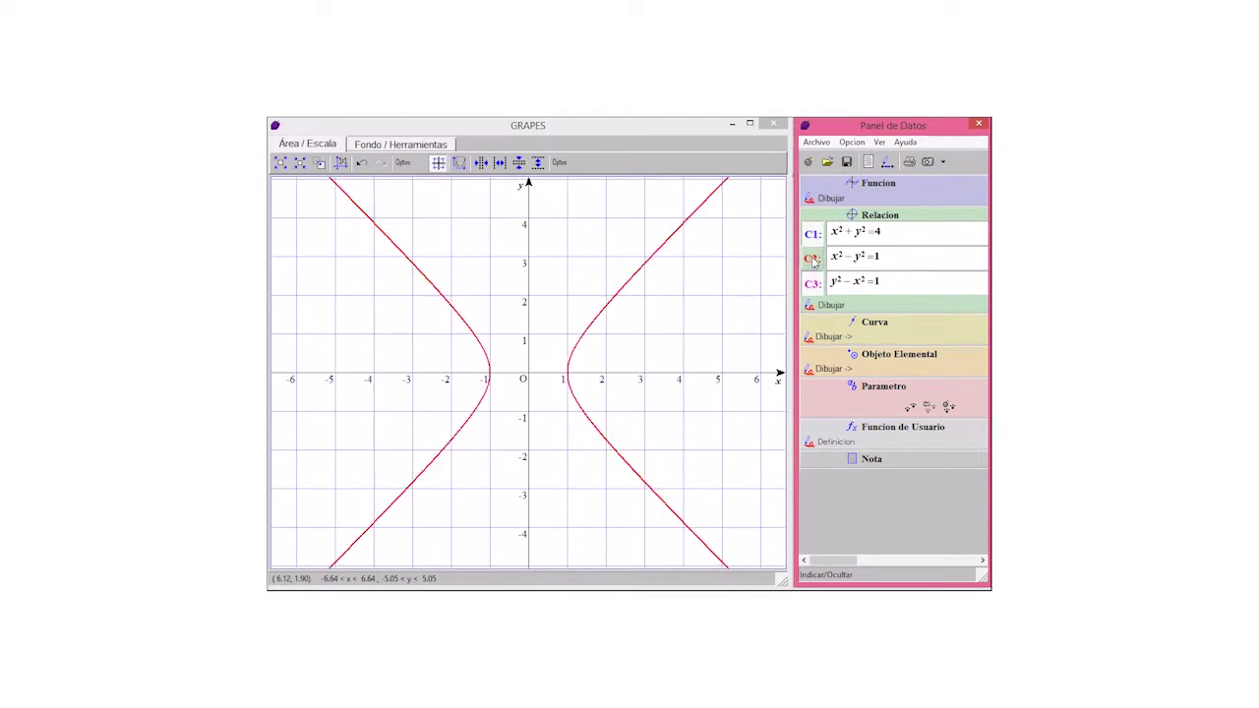
Change the equation of the red hyperbola C2 to x^2/4-y^2/9=1 and redraw it
double_click(879, 266)
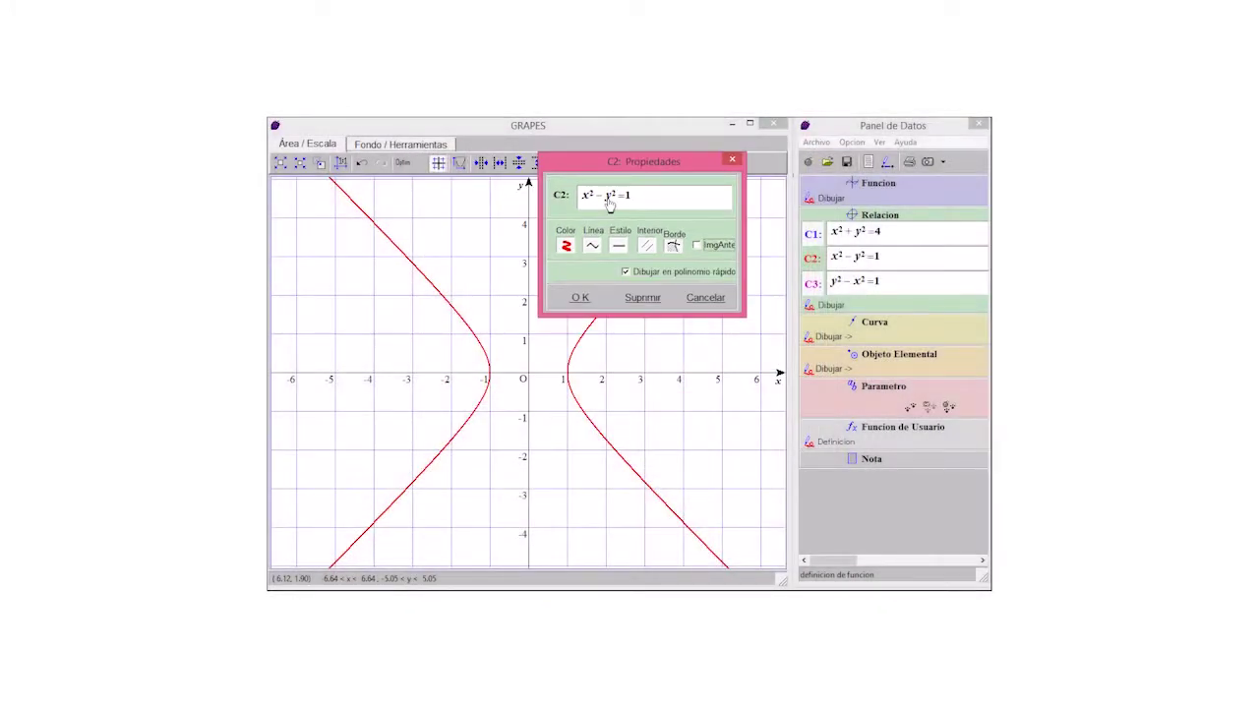
click(609, 200)
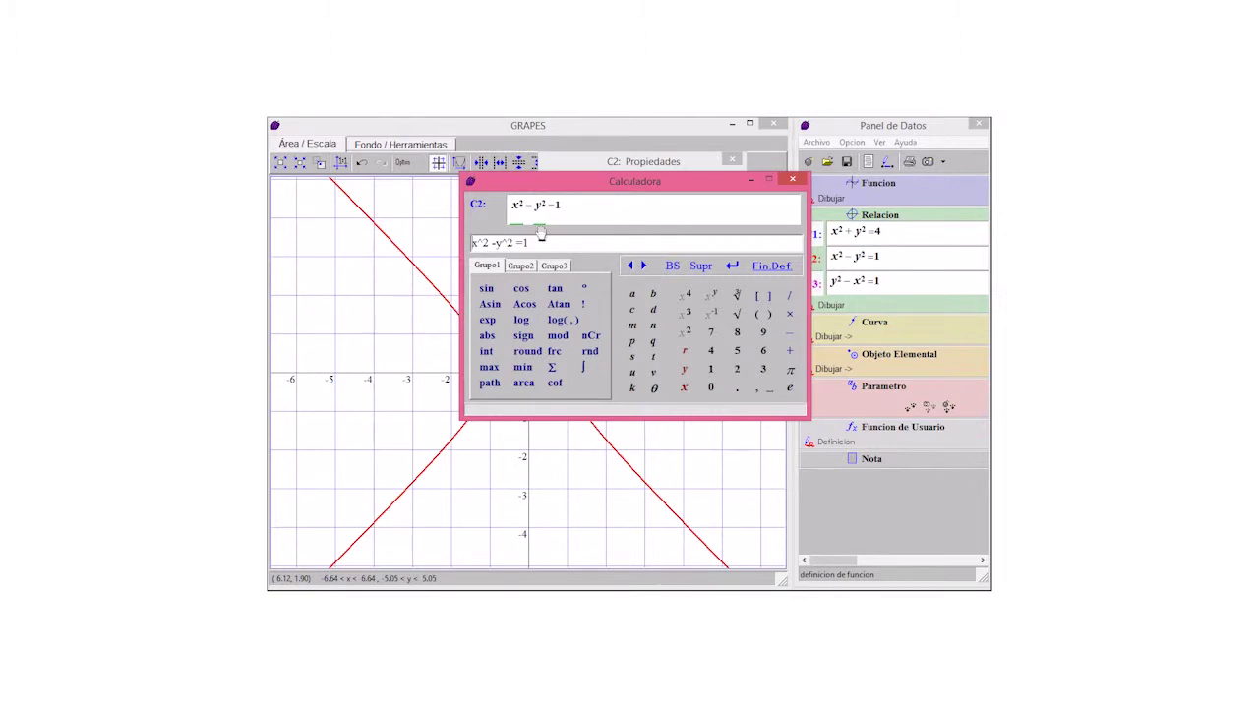
drag(489, 243, 477, 243)
click(480, 243)
click(790, 296)
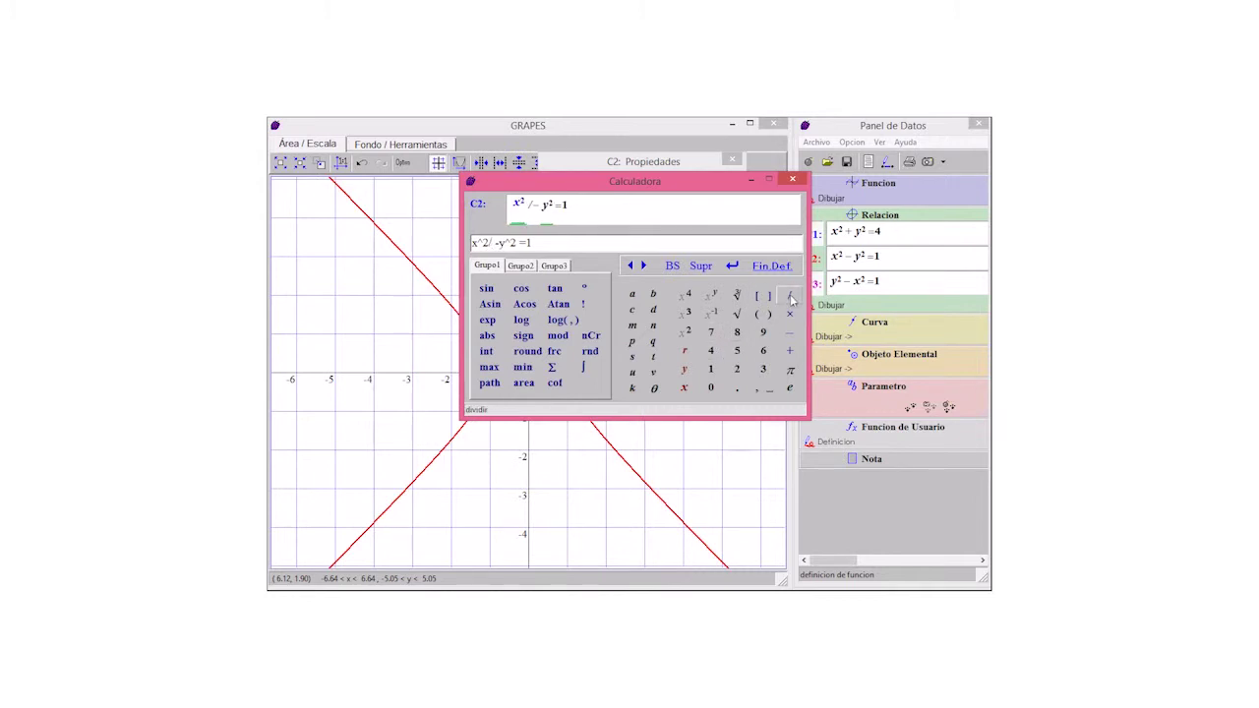
text(4)
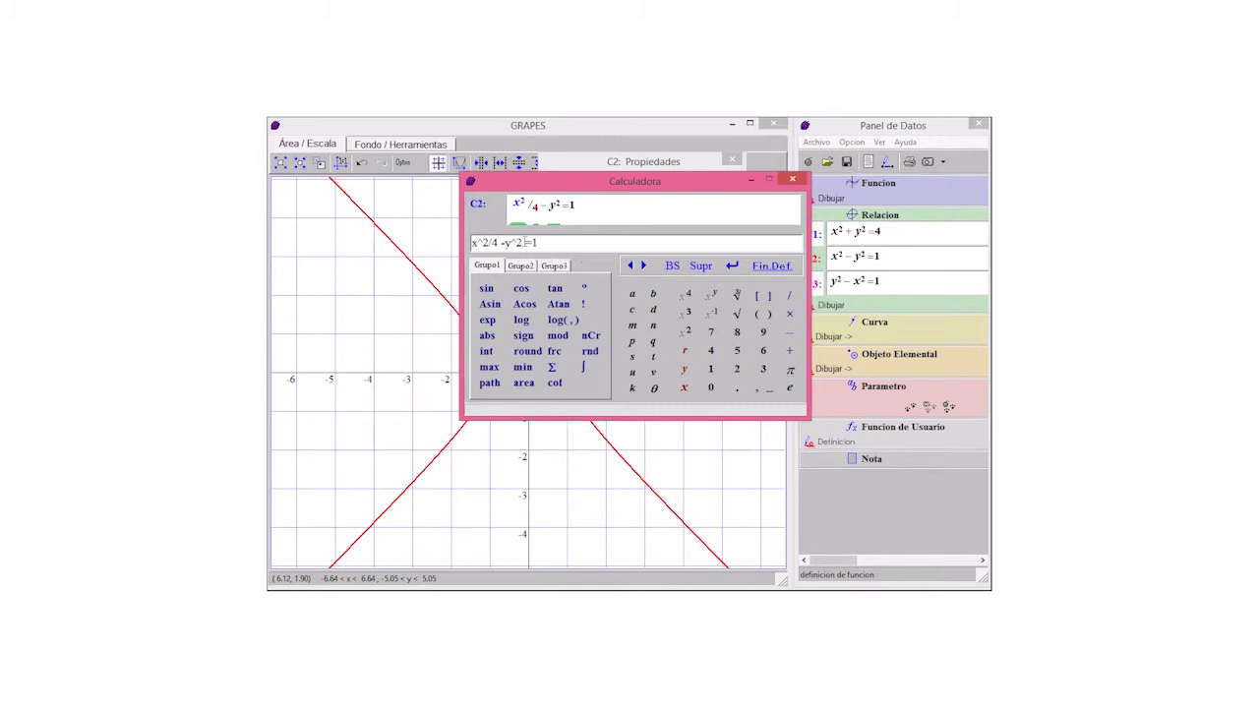
click(790, 296)
click(762, 332)
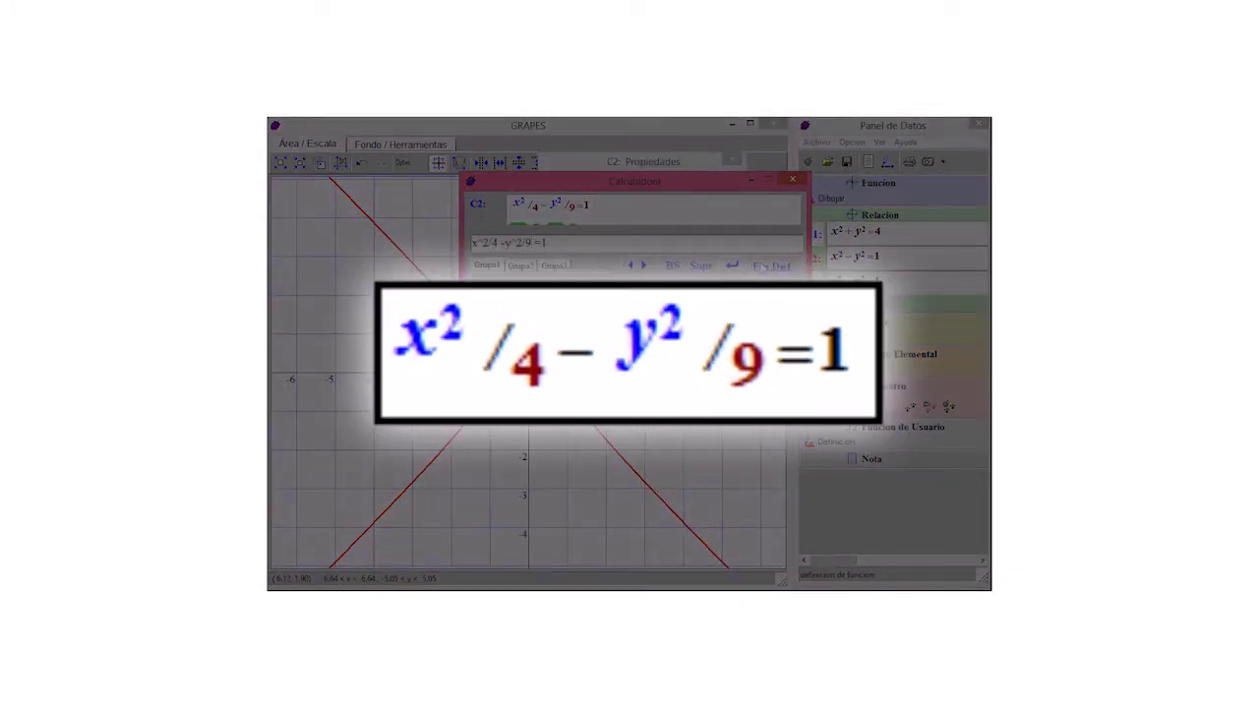
key(Return)
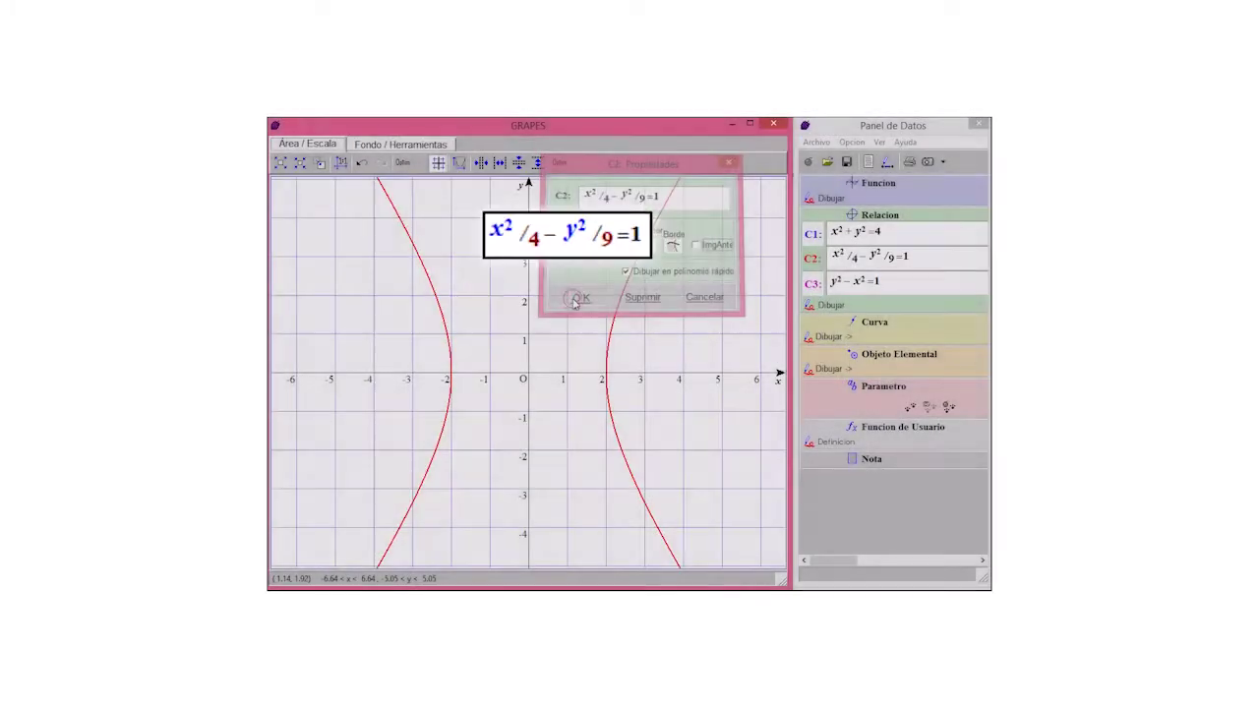
click(570, 295)
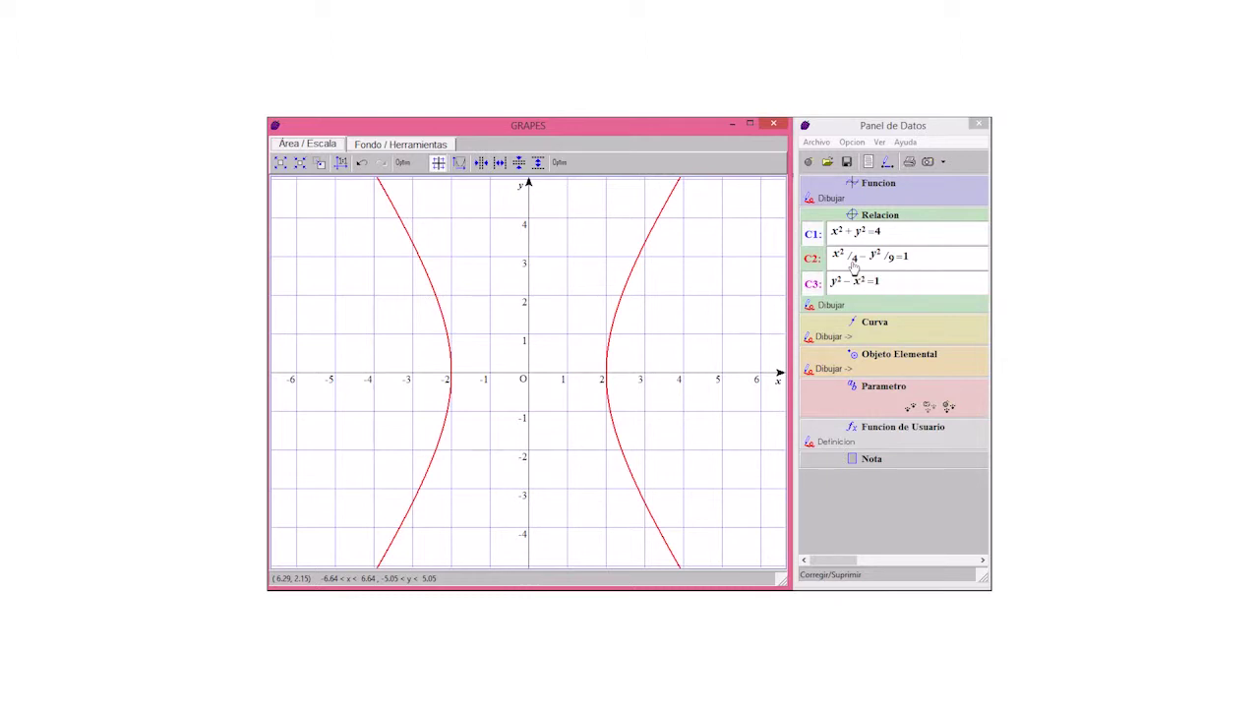
Open the equation of the red hyperbola C2 for editing and replace x with (x+h) in its first term
click(841, 258)
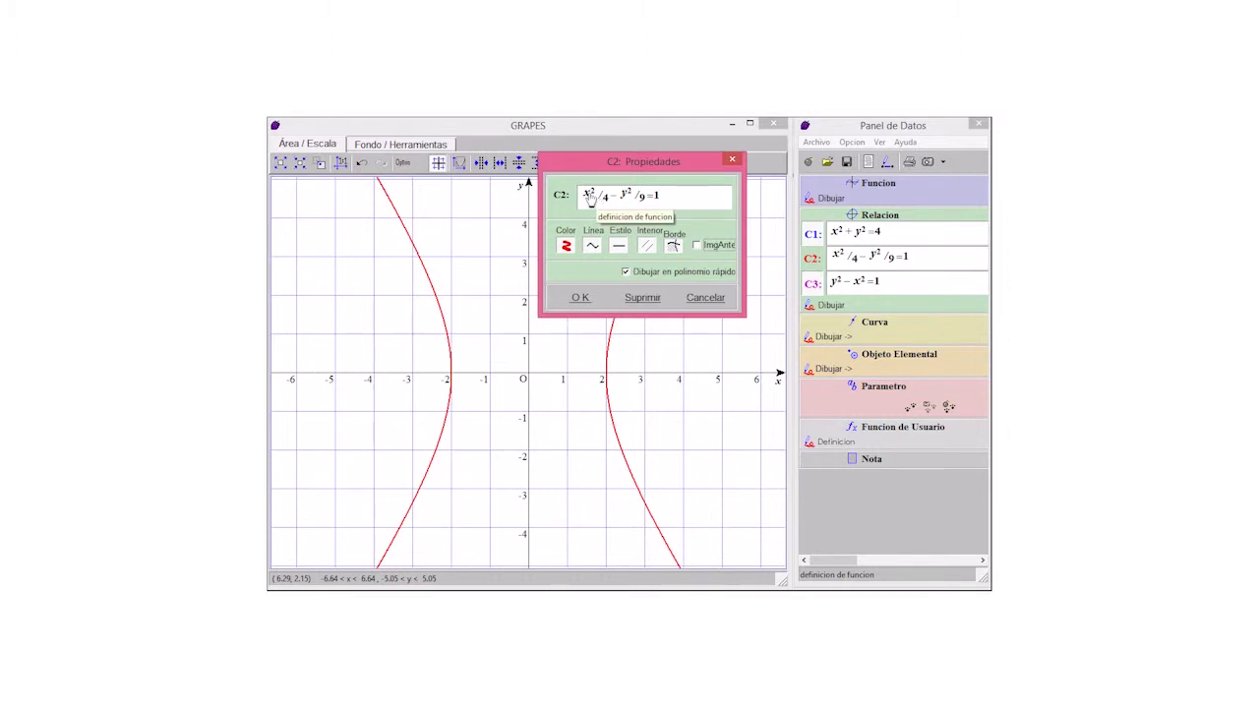
click(598, 198)
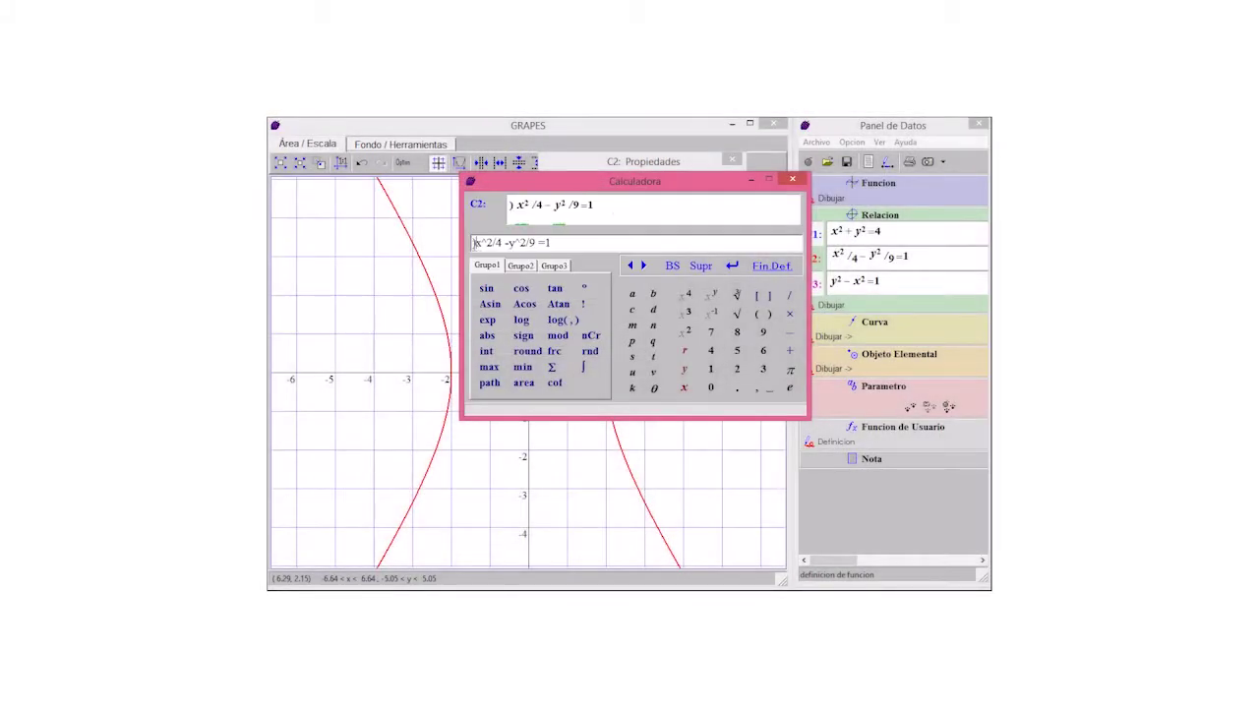
text(f()
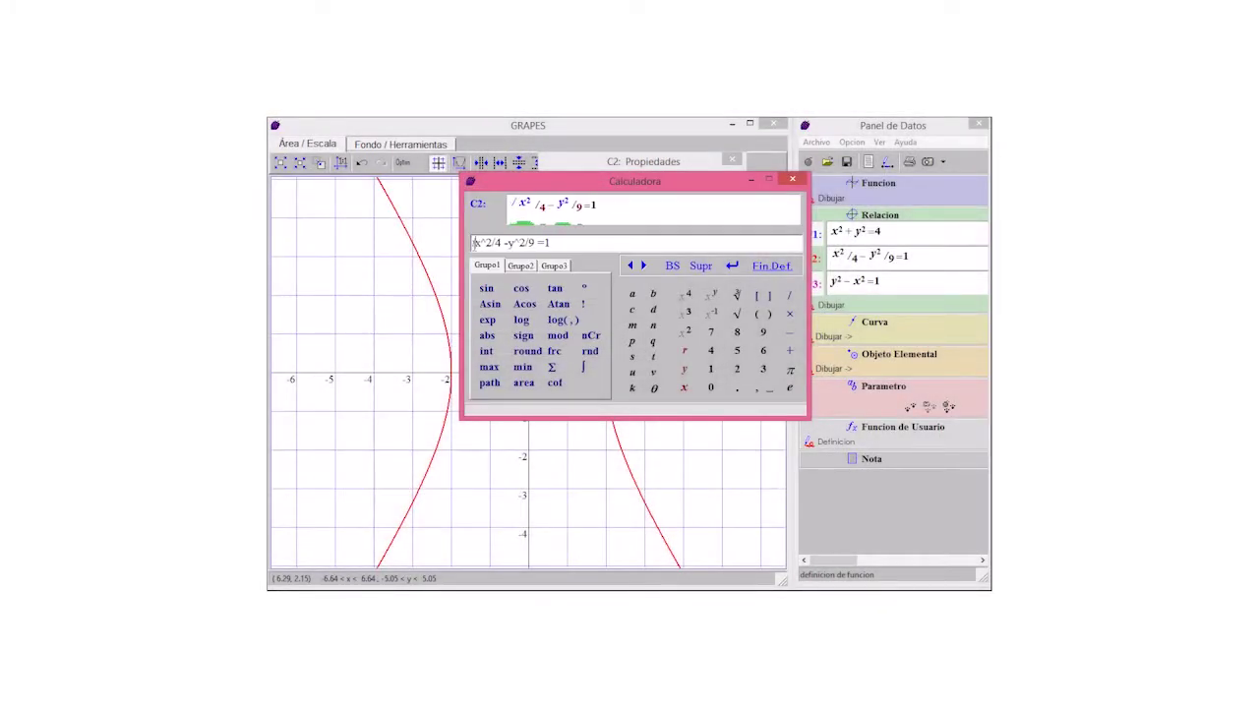
key(BackSpace)
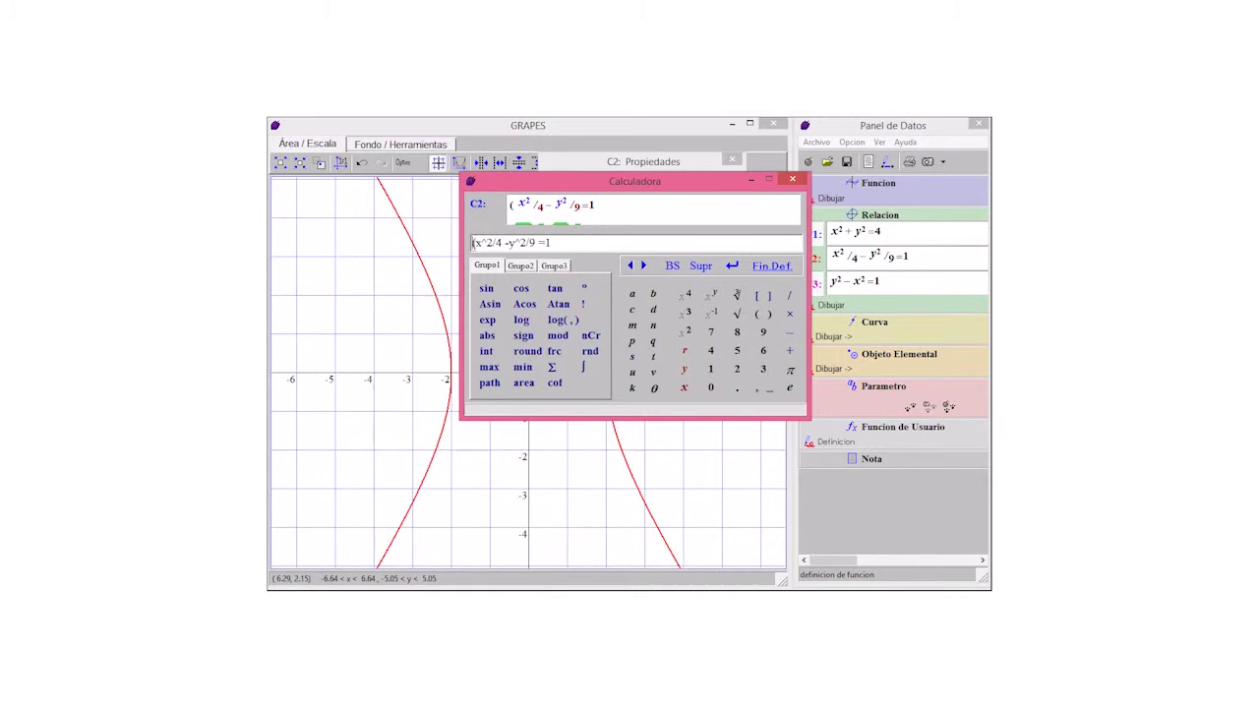
click(480, 242)
text(+h))
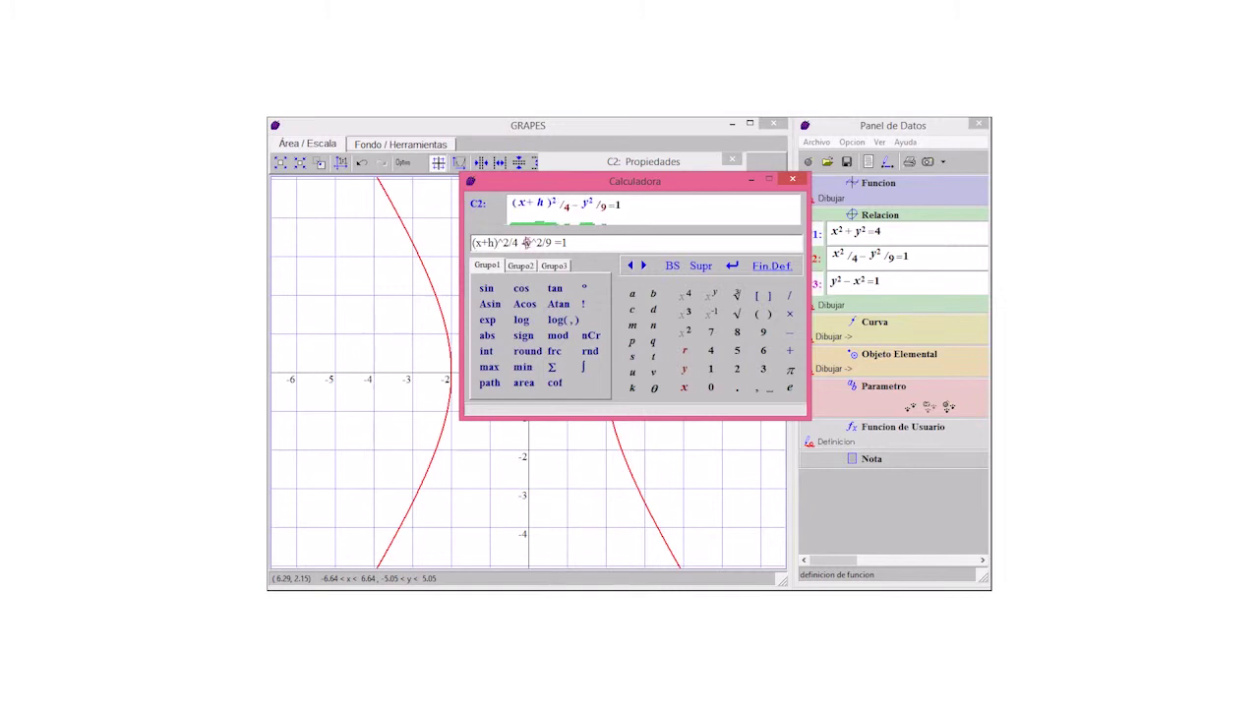
Replace y with (y+k) in the second term of C2's equation and try to finish the definition
click(526, 242)
text(()
click(536, 242)
text(+k))
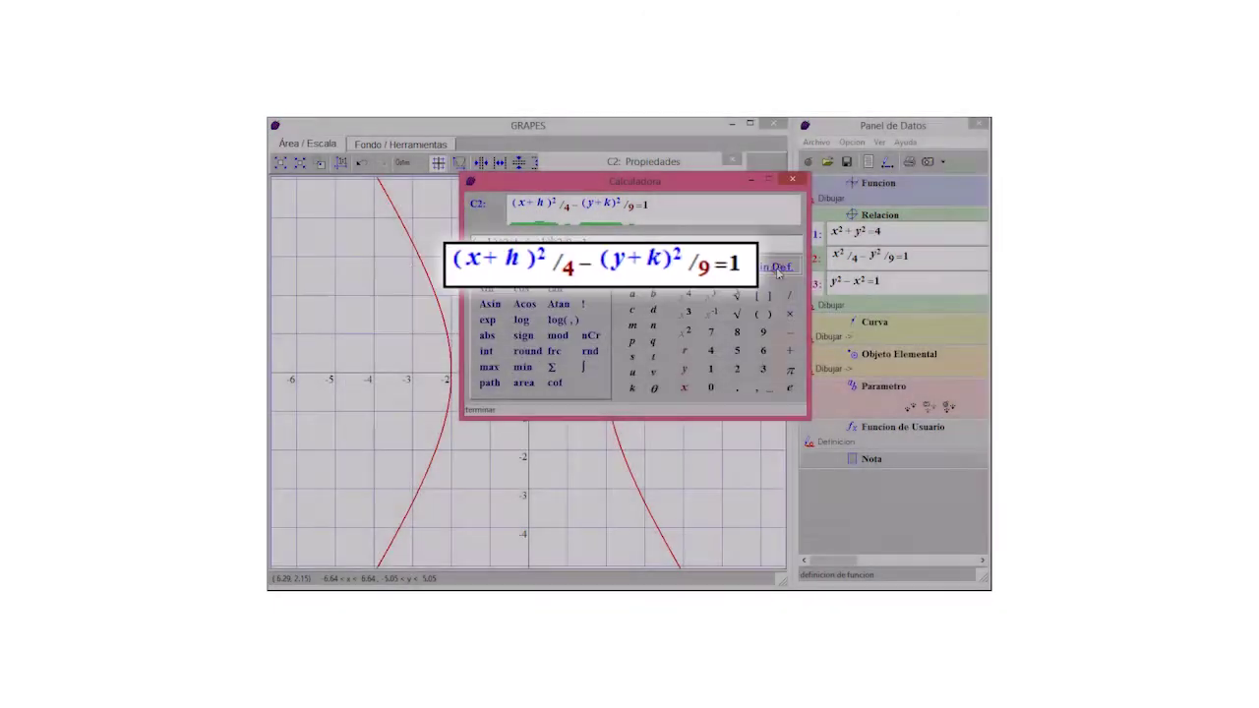
click(773, 269)
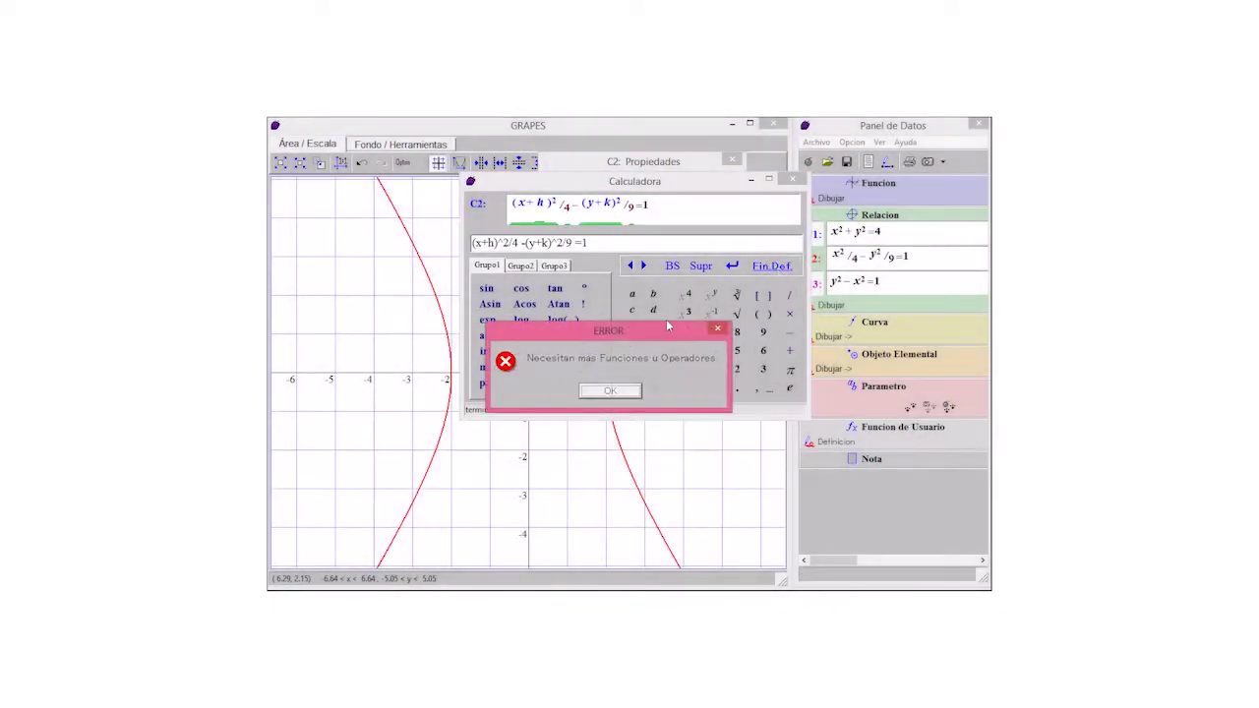
click(718, 331)
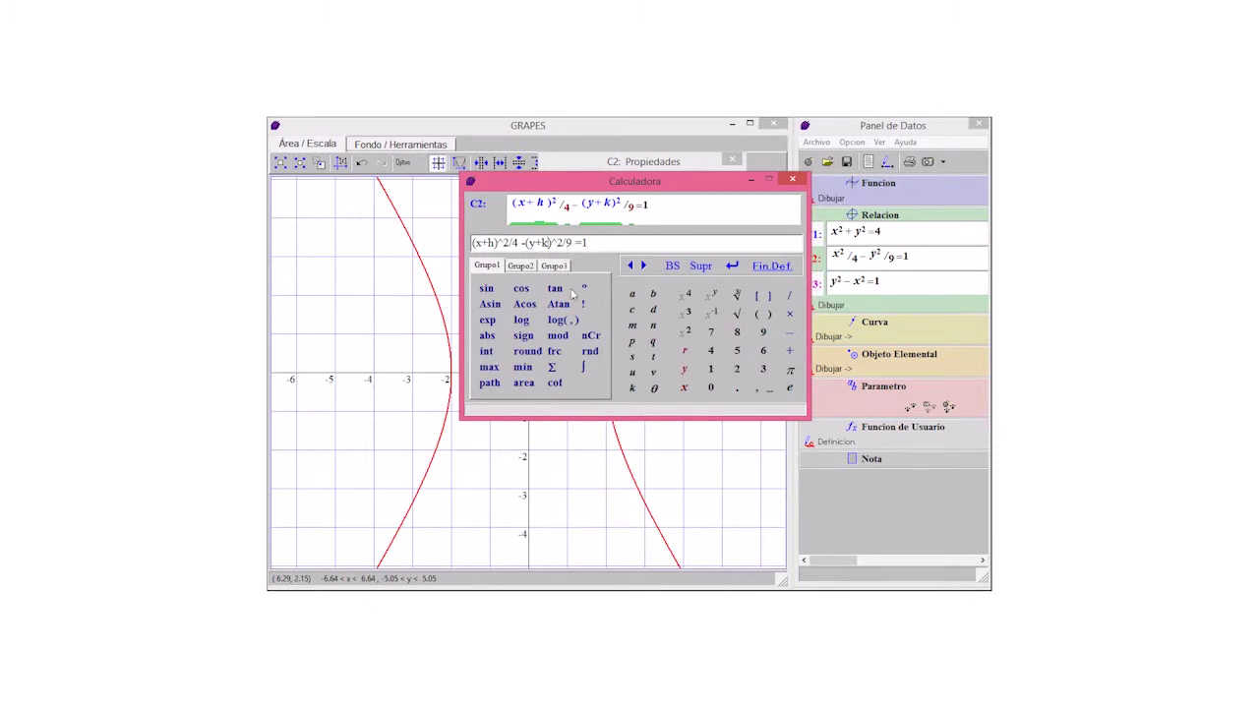
click(783, 266)
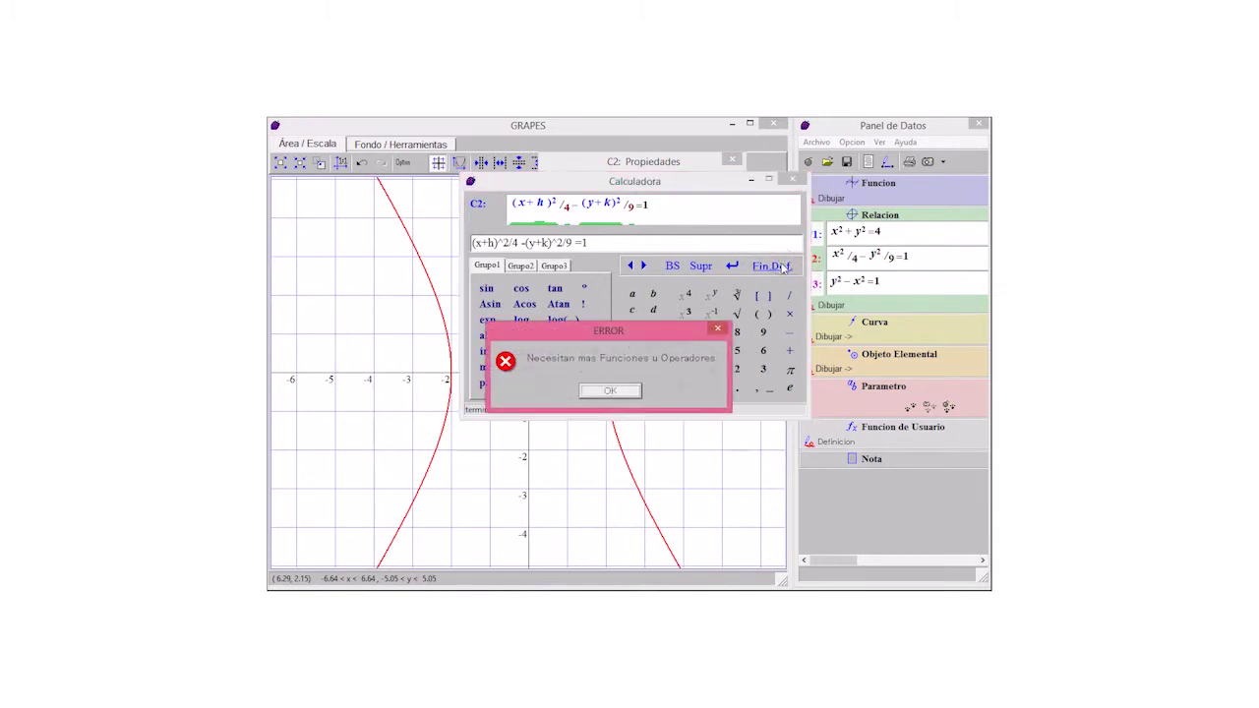
click(718, 329)
Try s and c in place of the constant k in C2's equation, attempting to finish the definition with each
key(BackSpace)
text(m)
key(BackSpace)
text(s)
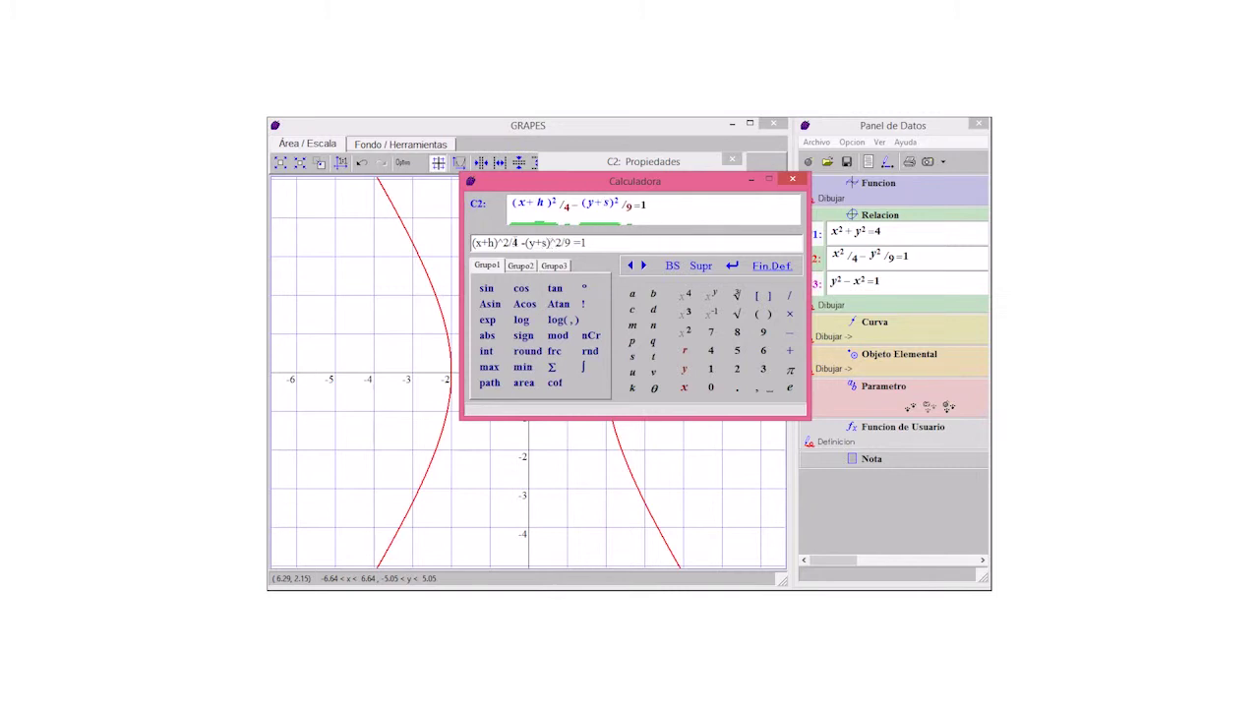
click(772, 265)
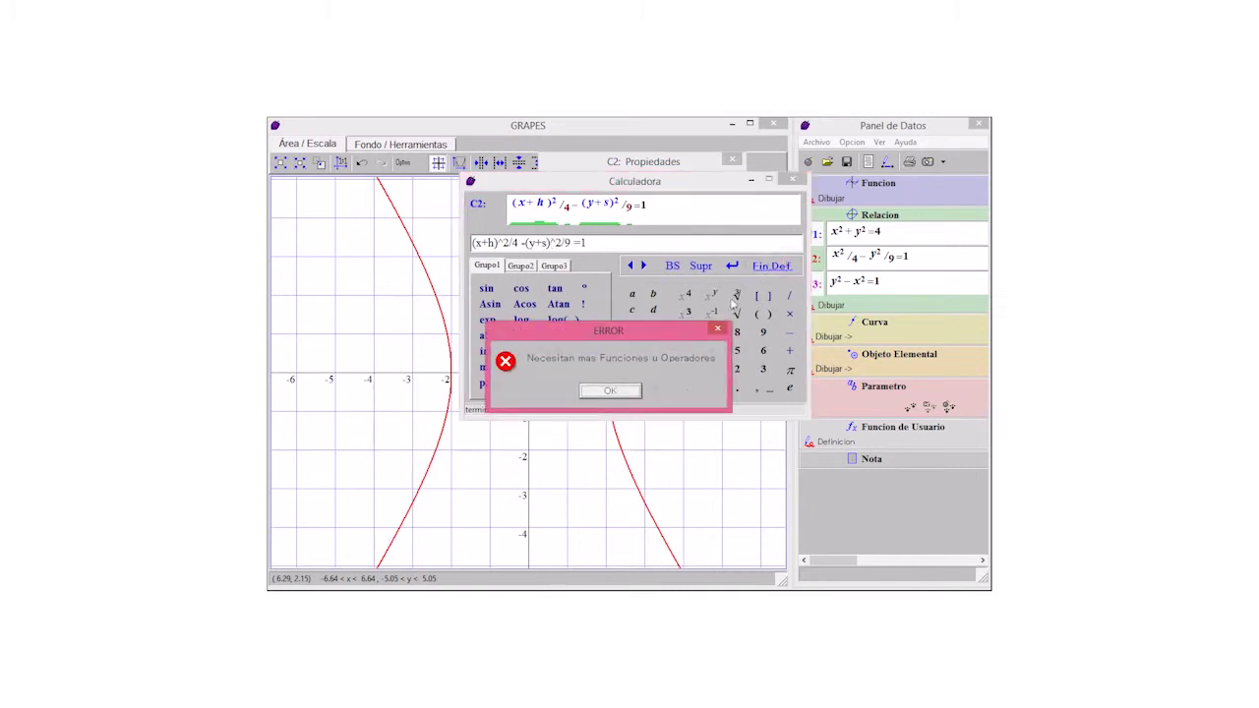
click(621, 394)
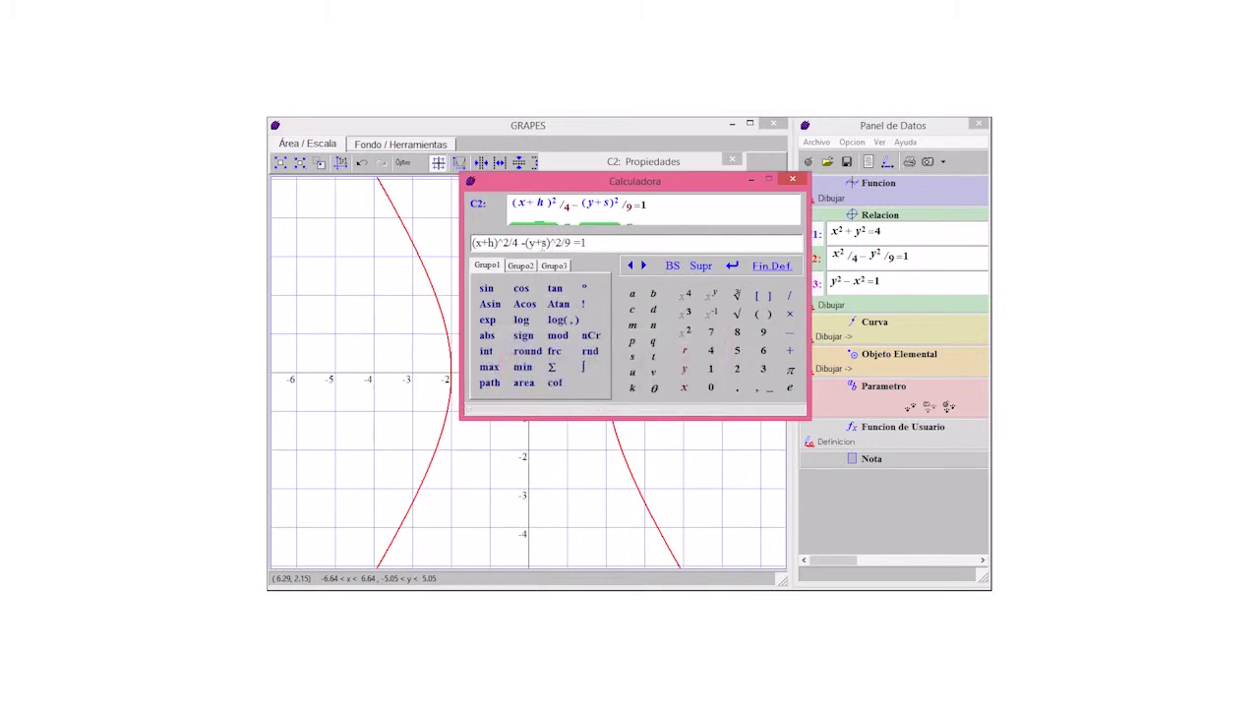
key(BackSpace)
text(c)
click(771, 266)
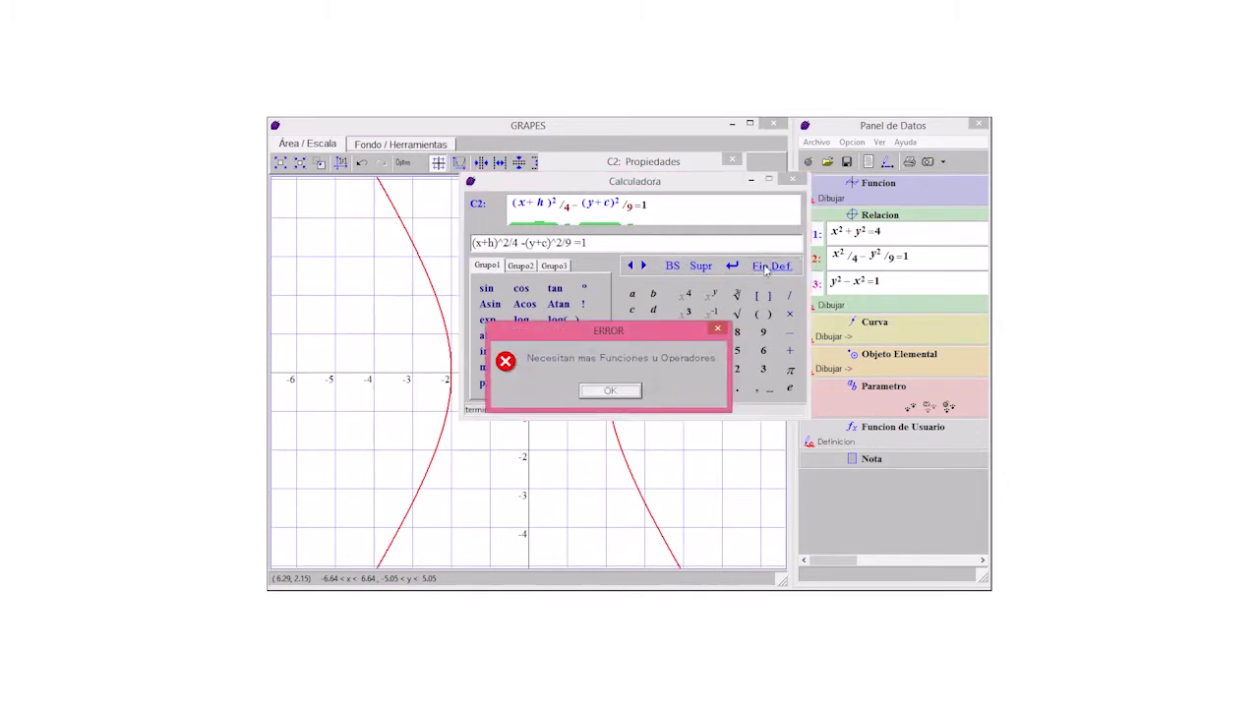
click(606, 390)
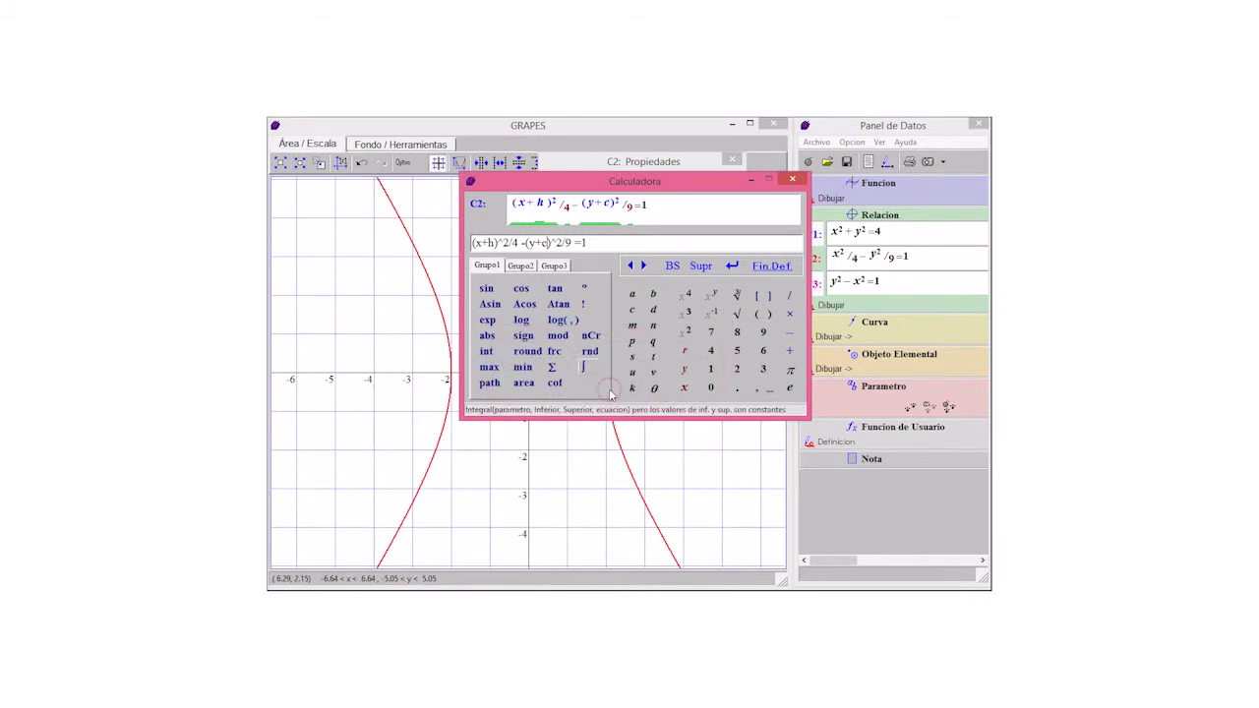
Replace the letter constants in C2 with numbers to make it (x-2)^2/4-(y+1)^2/9=1, and redraw the hyperbola
click(531, 242)
key(BackSpace)
text(1)
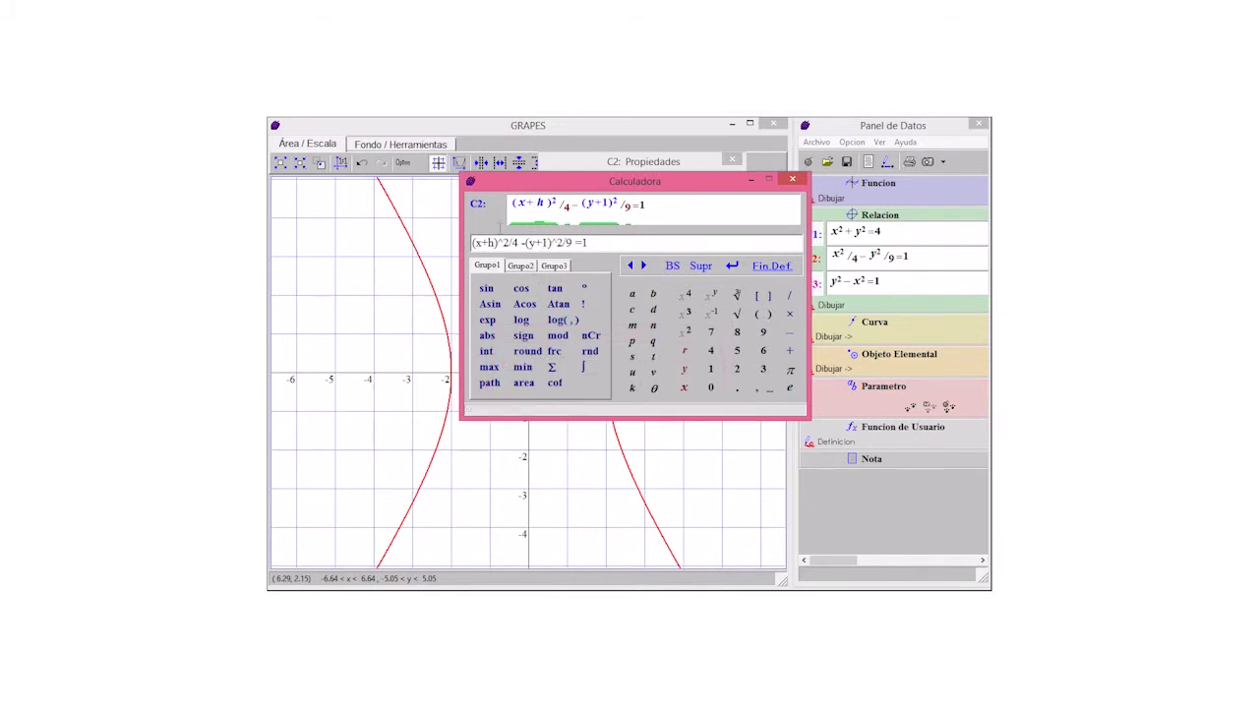
click(481, 242)
key(Delete)
key(Delete)
text(-2)
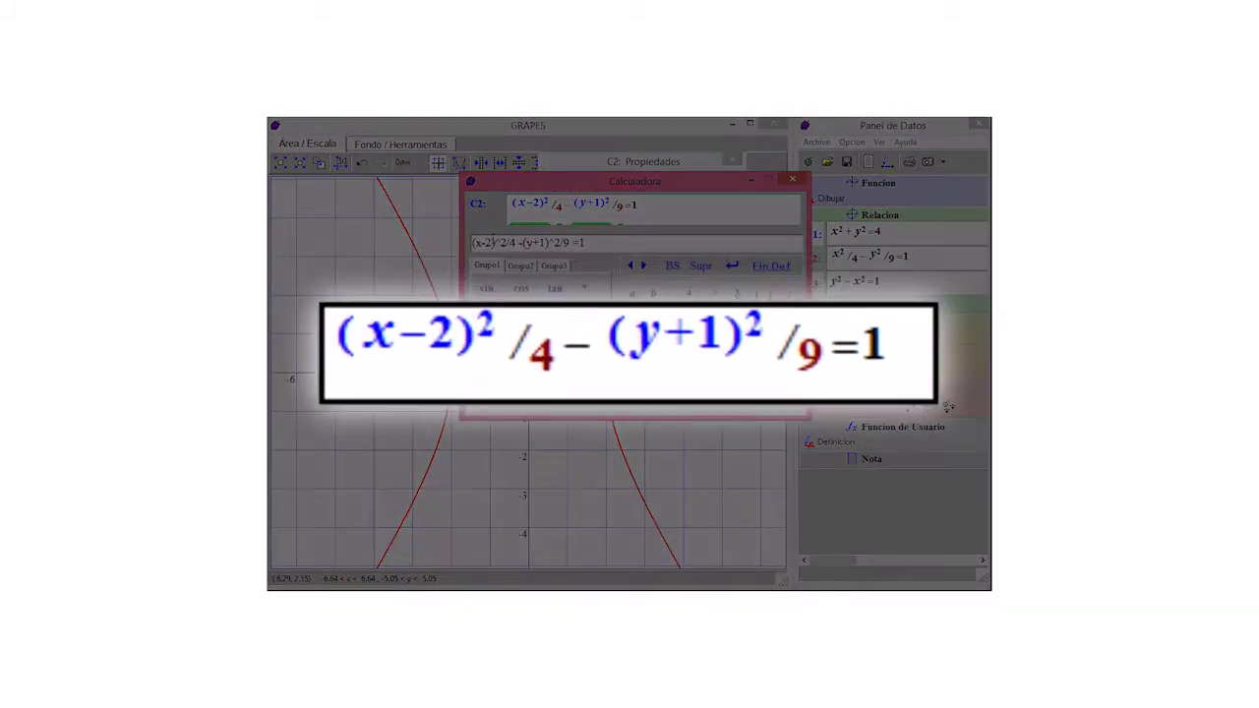
click(770, 268)
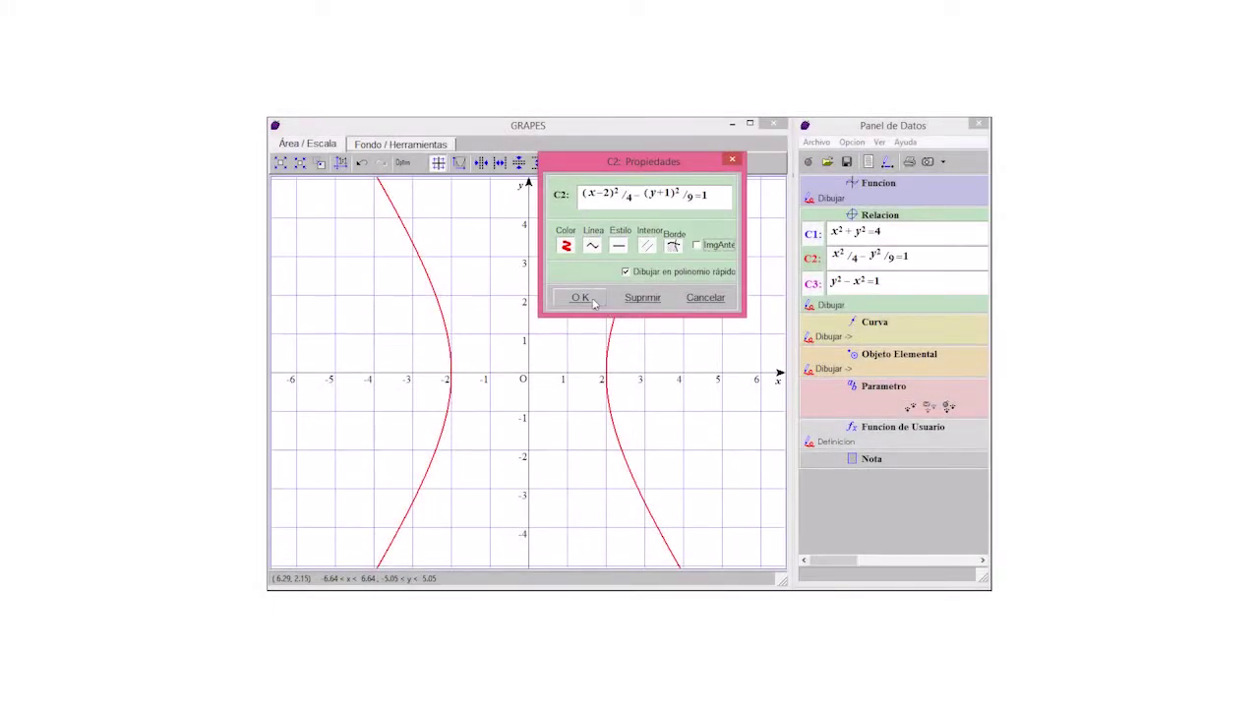
click(580, 297)
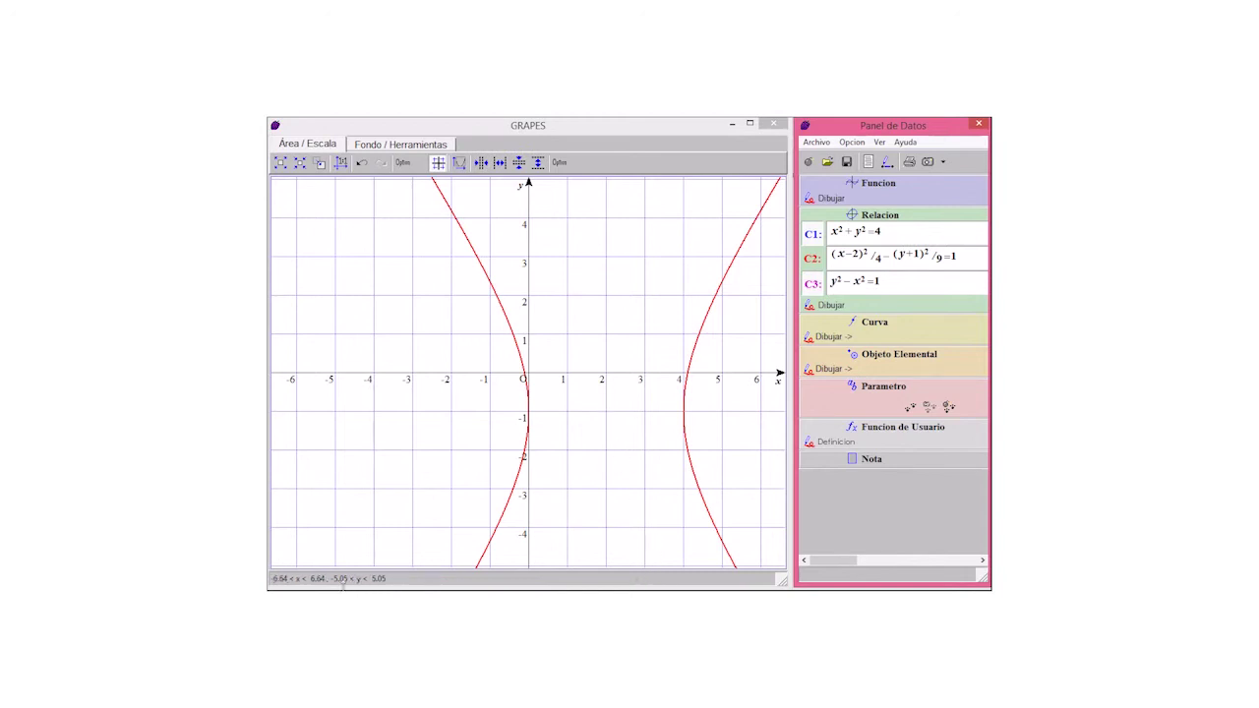
Switch to the conicas.pdf document in Adobe Acrobat Reader, minimize it, and exit GRAPES
key(alt+Tab)
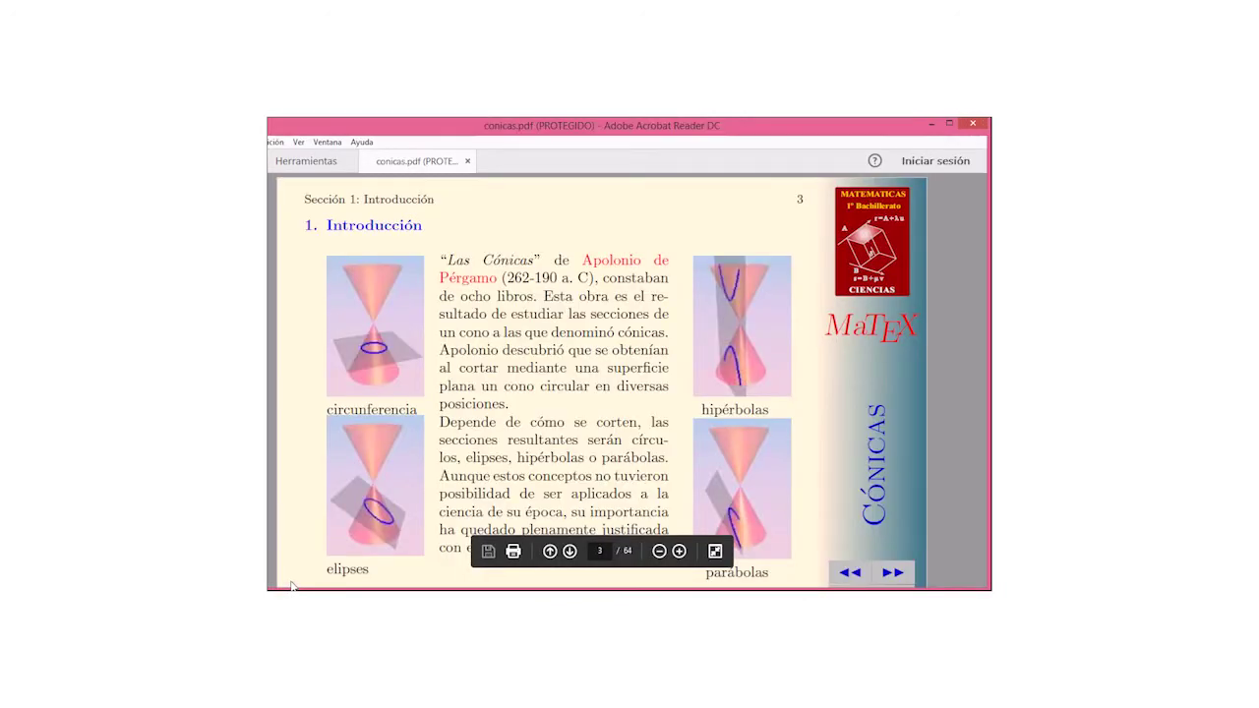
click(931, 124)
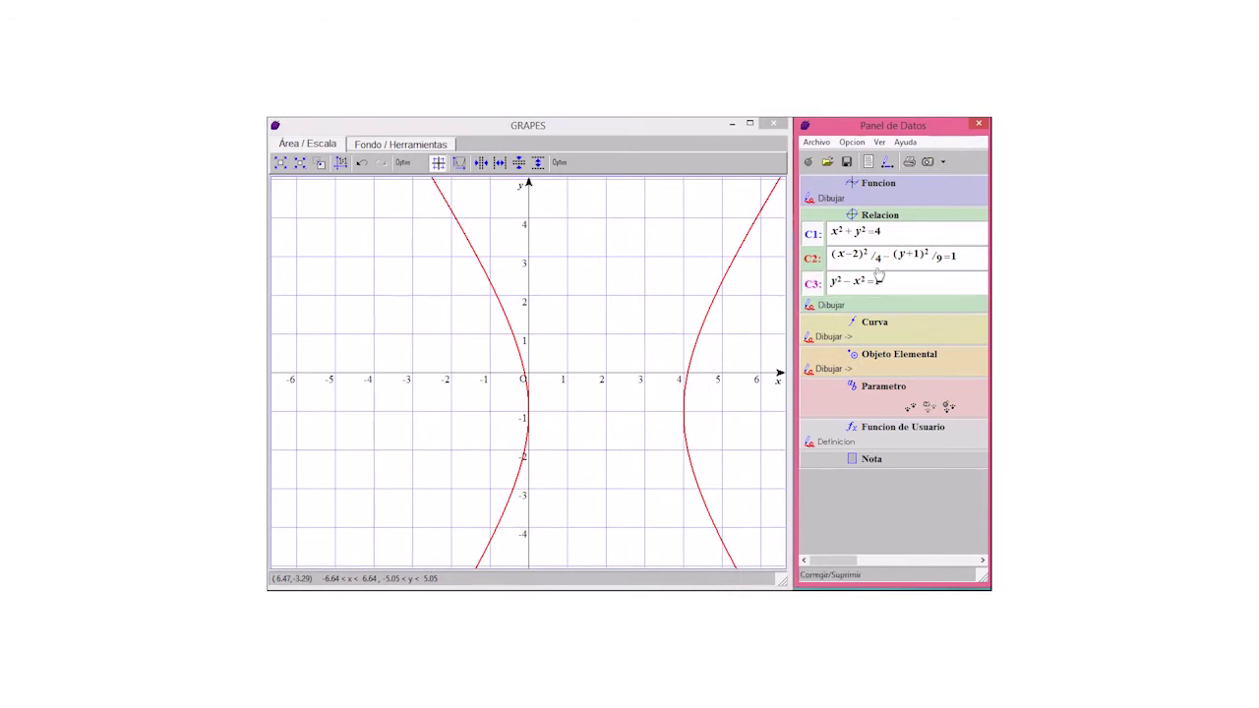
click(774, 125)
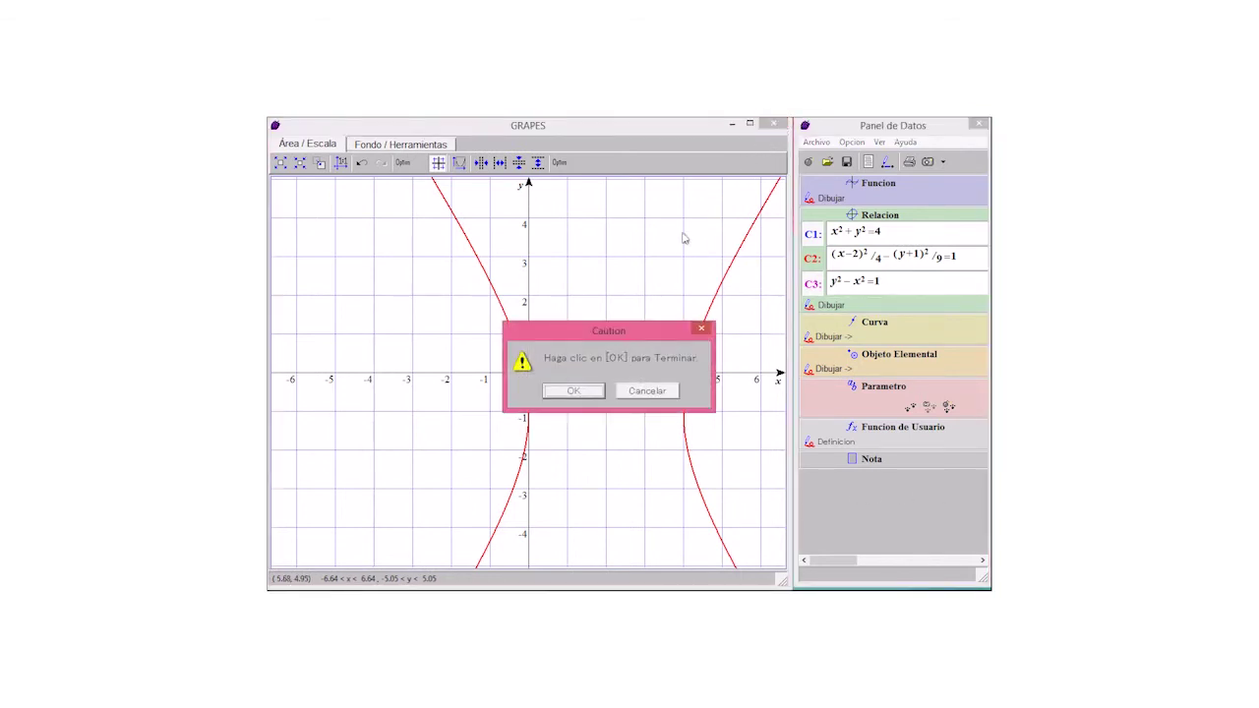
click(703, 331)
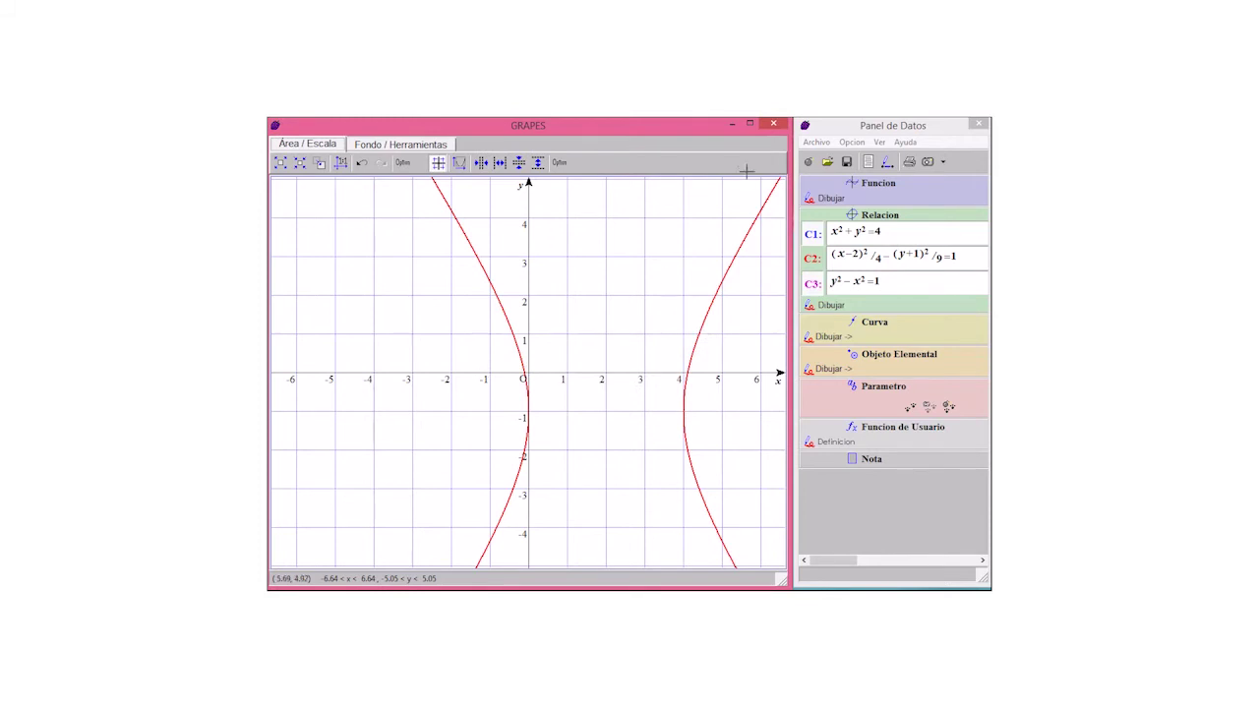
click(774, 125)
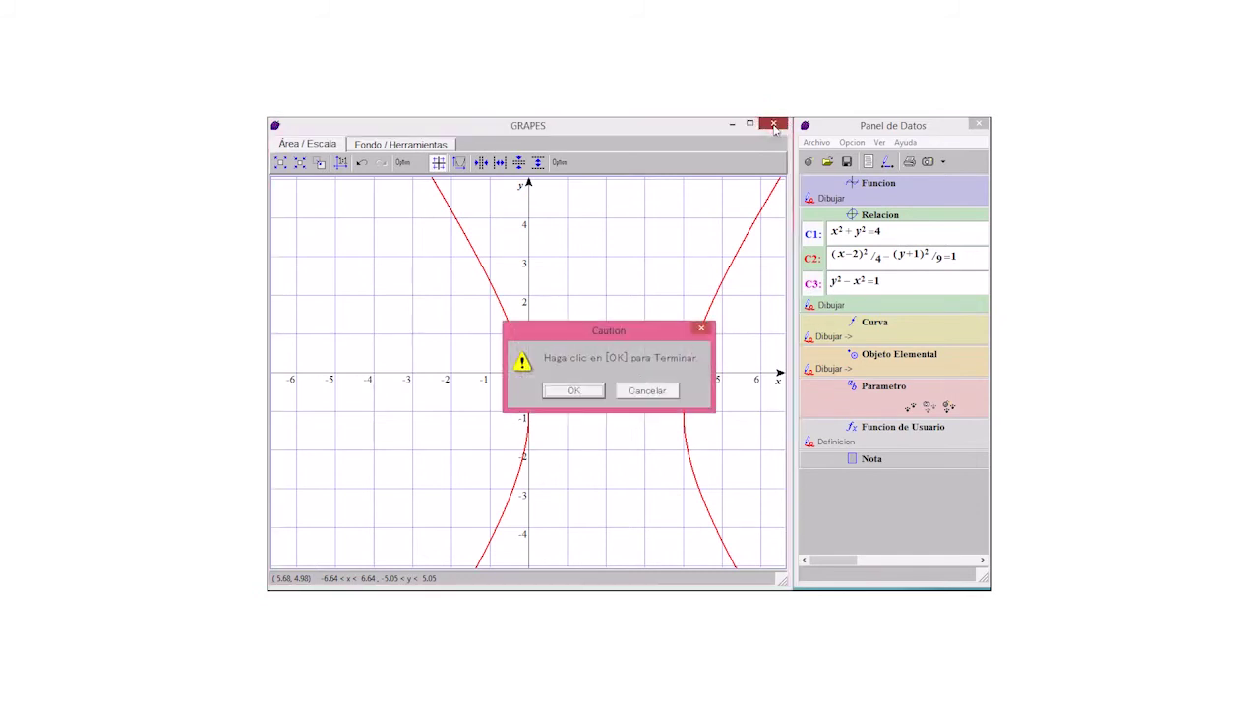
click(589, 389)
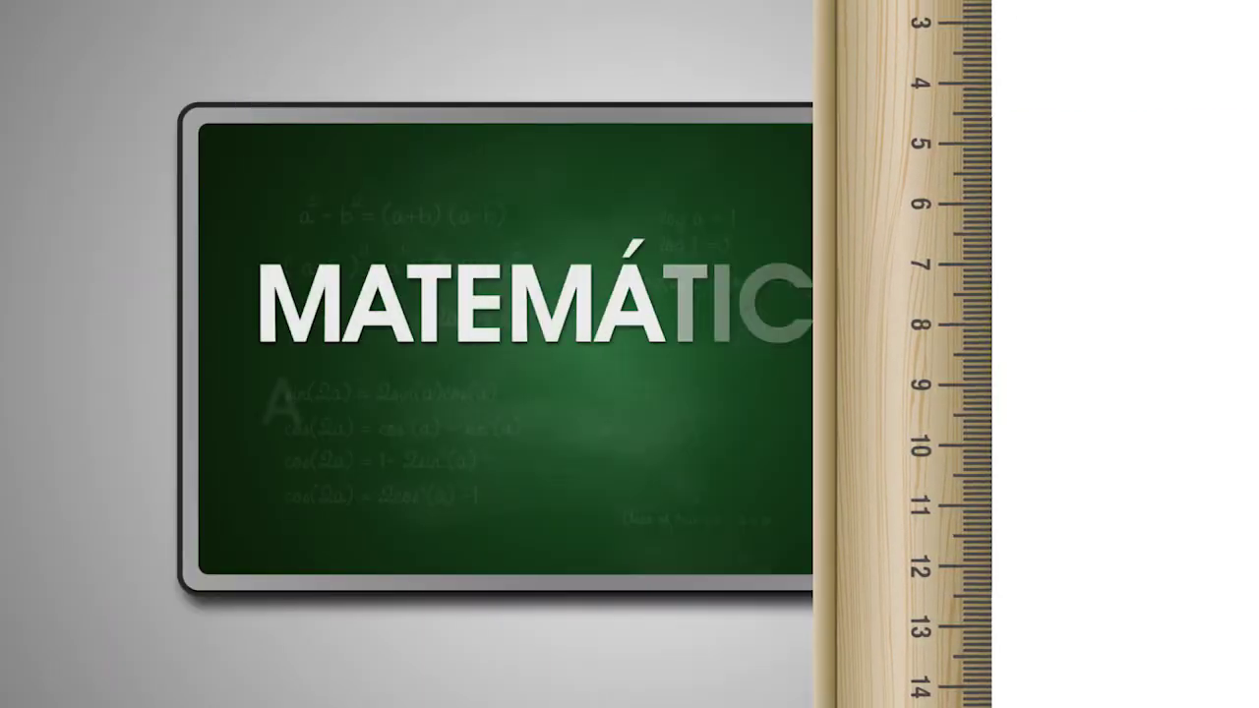